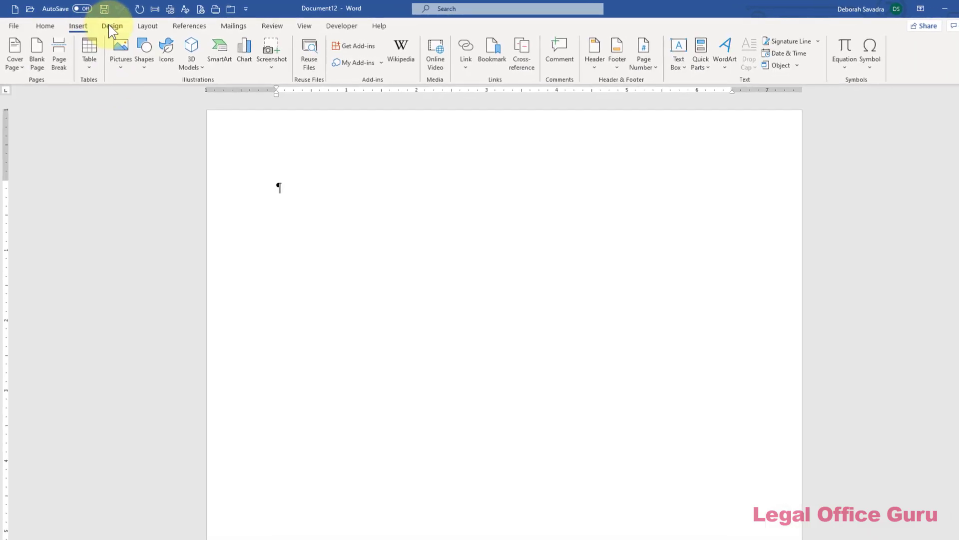
# Cycle through the Design, Layout, References, Mailings, Review, View and Developer ribbon tabs.
pyautogui.click(111, 26)
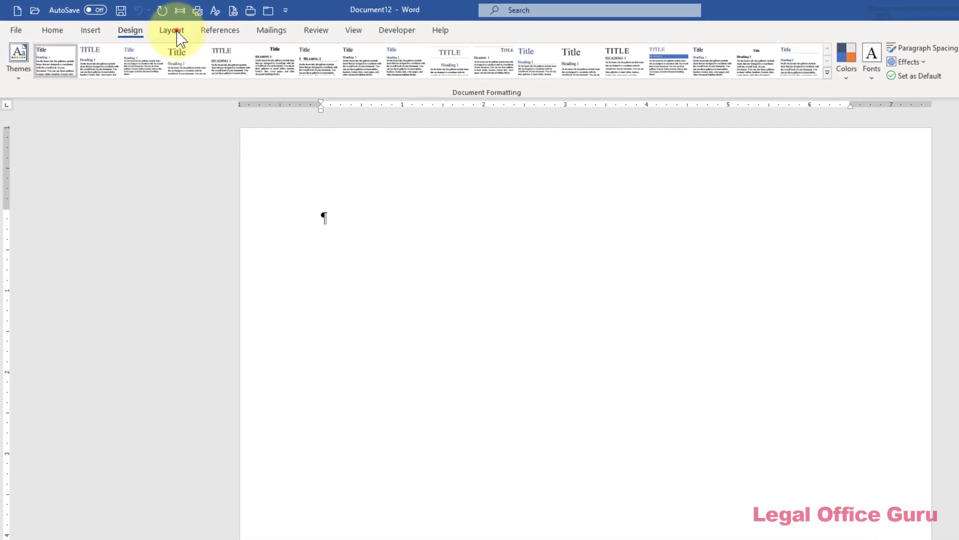
pyautogui.click(176, 30)
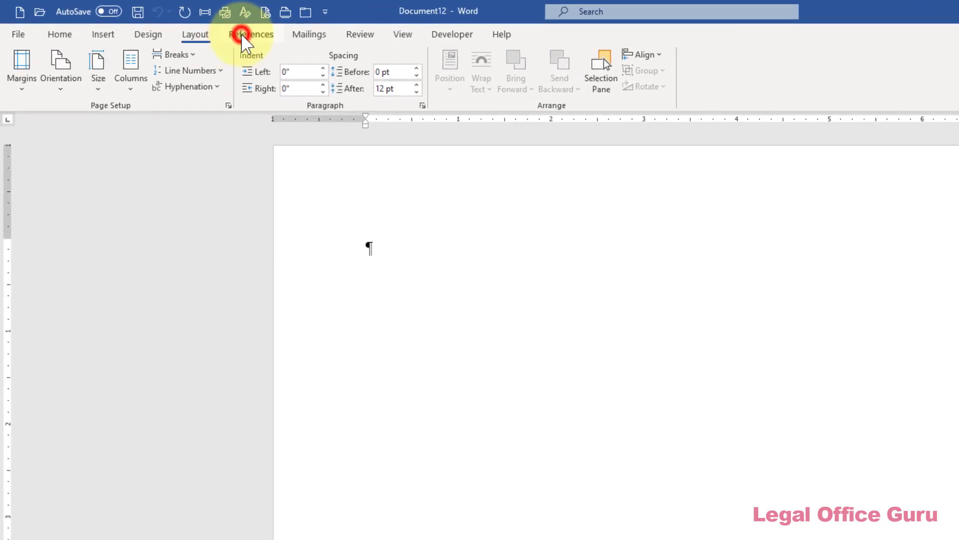
pyautogui.click(241, 33)
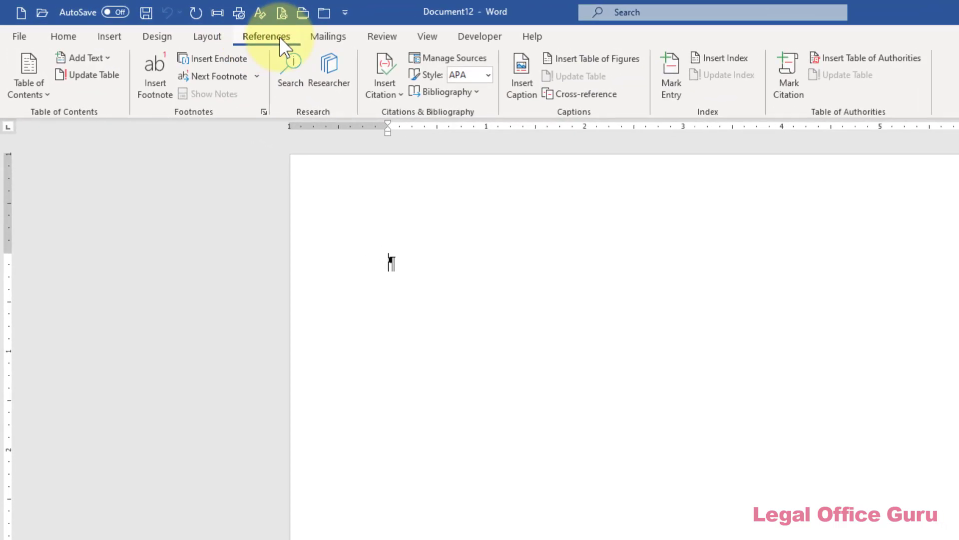
pyautogui.click(300, 35)
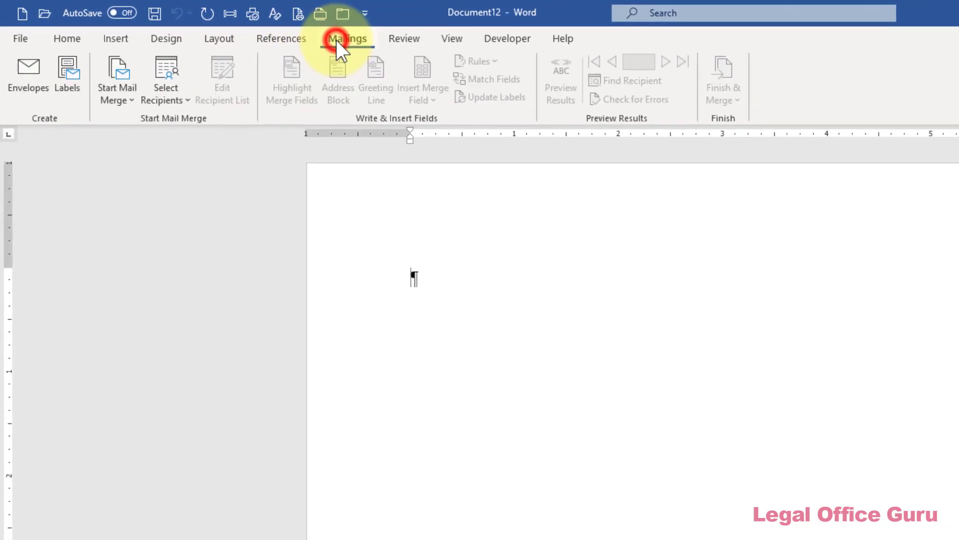
pyautogui.click(404, 40)
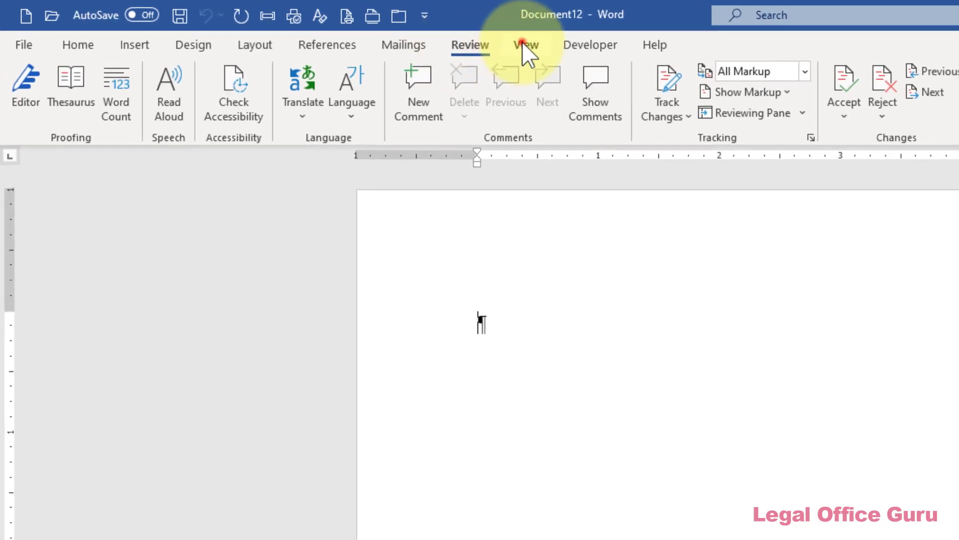
pyautogui.click(502, 42)
pyautogui.click(602, 46)
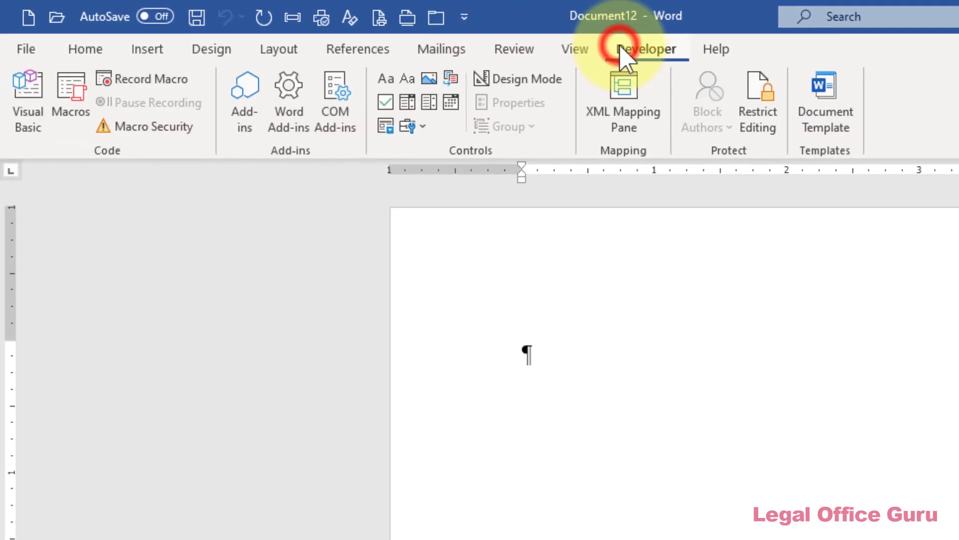
# Switch the ribbon to the Help tab.
pyautogui.click(744, 50)
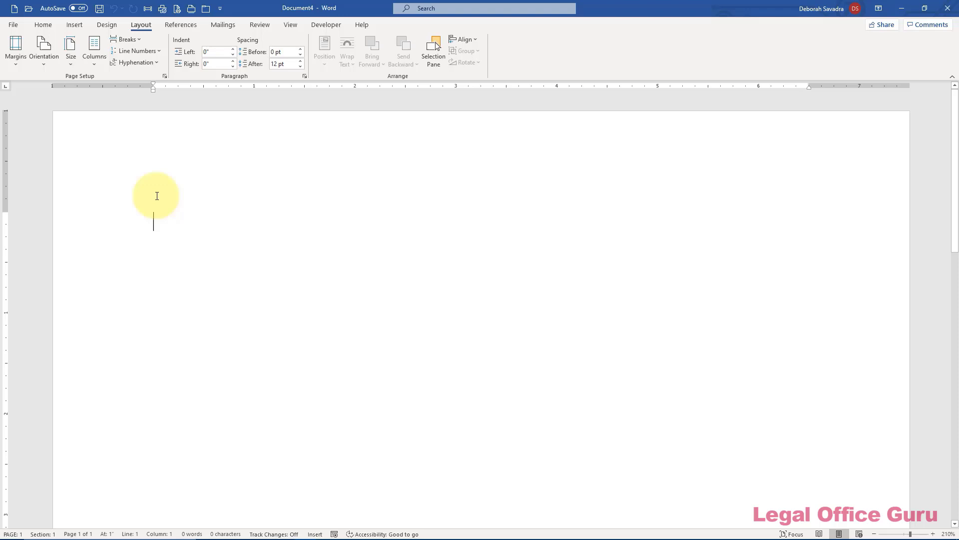
pyautogui.click(47, 26)
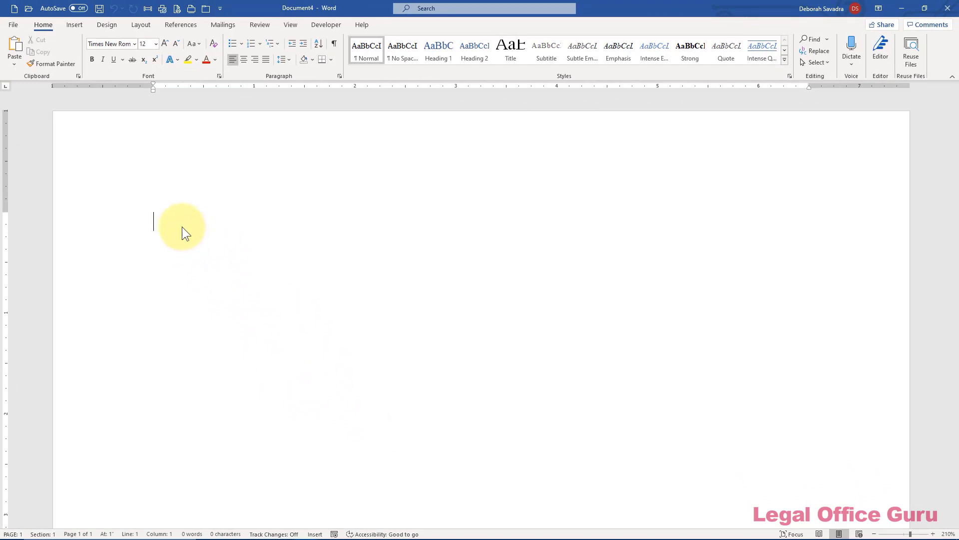
pyautogui.click(141, 25)
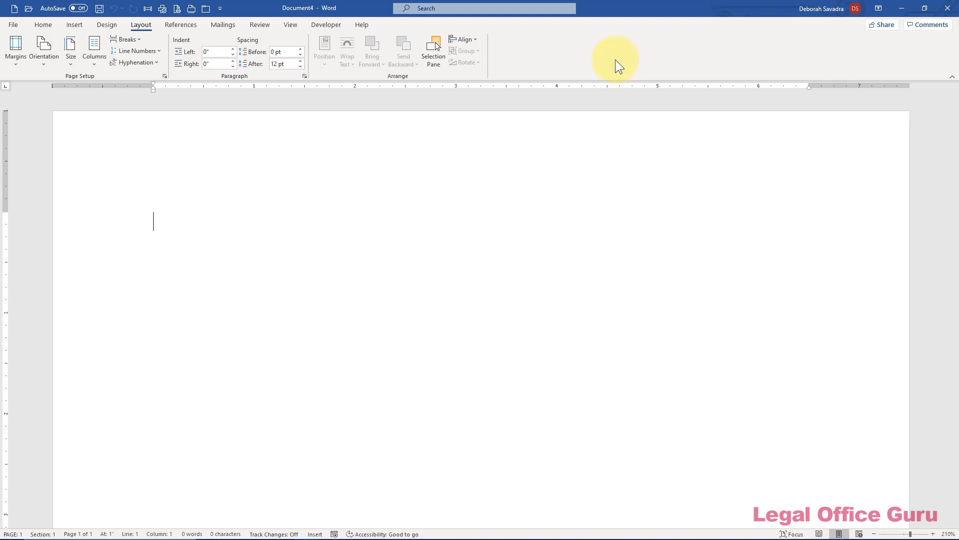
# Open Word Options at Customize Ribbon and select the Layout main tab.
pyautogui.click(14, 25)
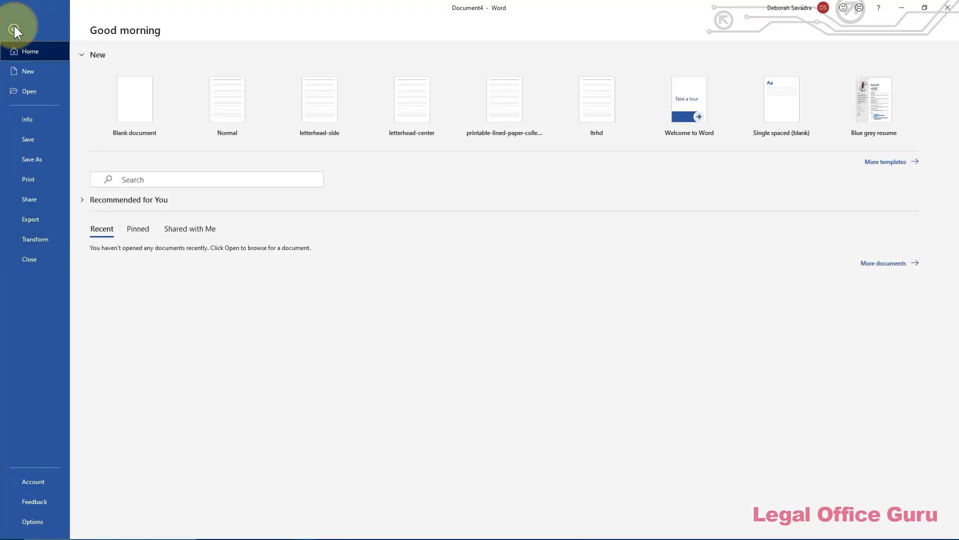
pyautogui.click(32, 514)
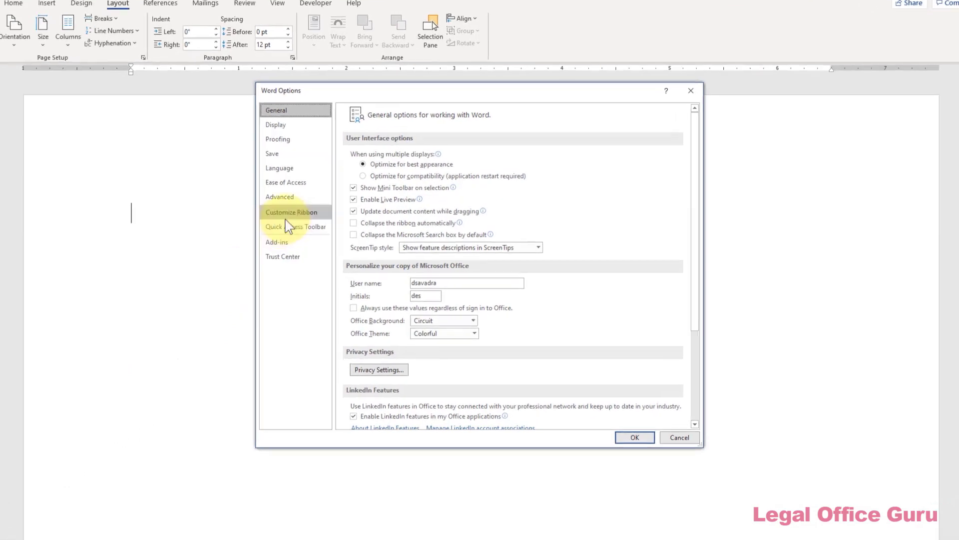
pyautogui.click(302, 220)
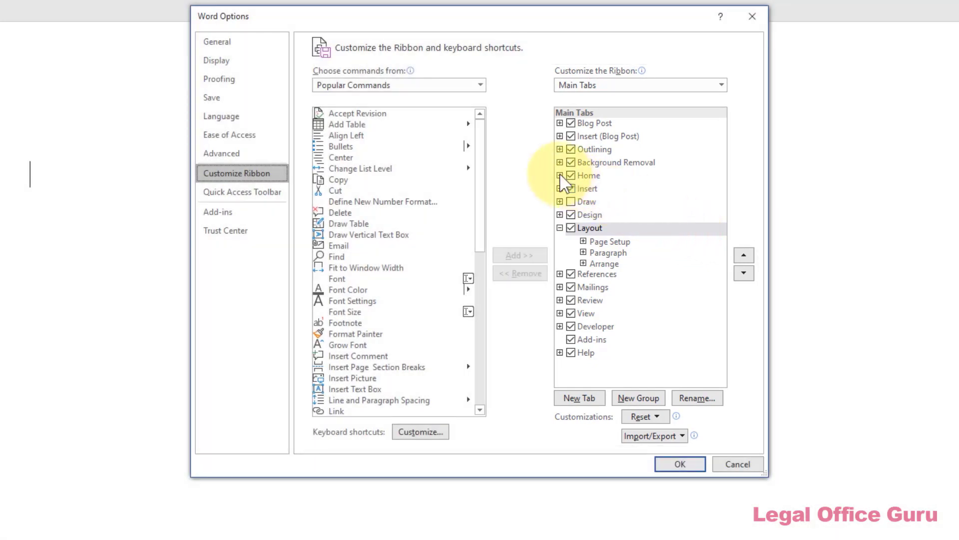
pyautogui.click(560, 176)
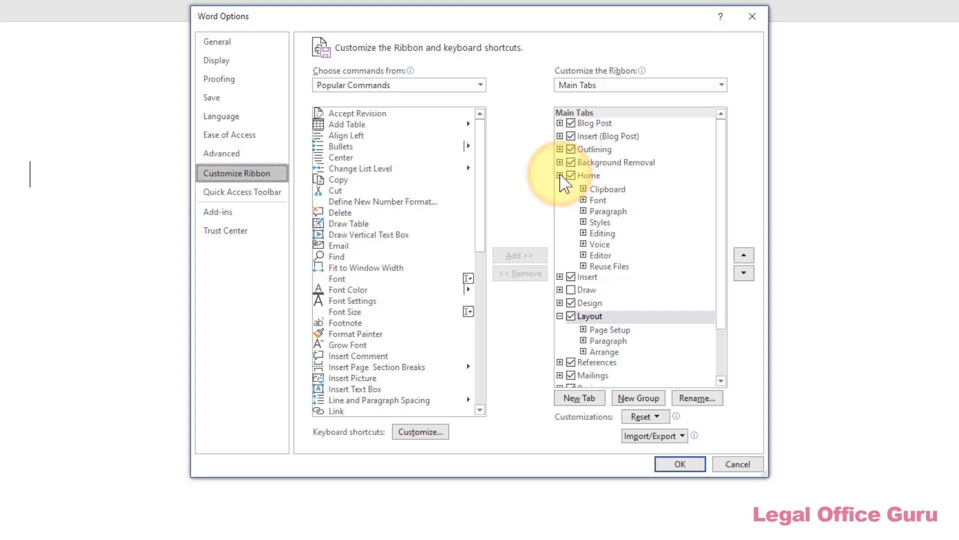
pyautogui.click(559, 175)
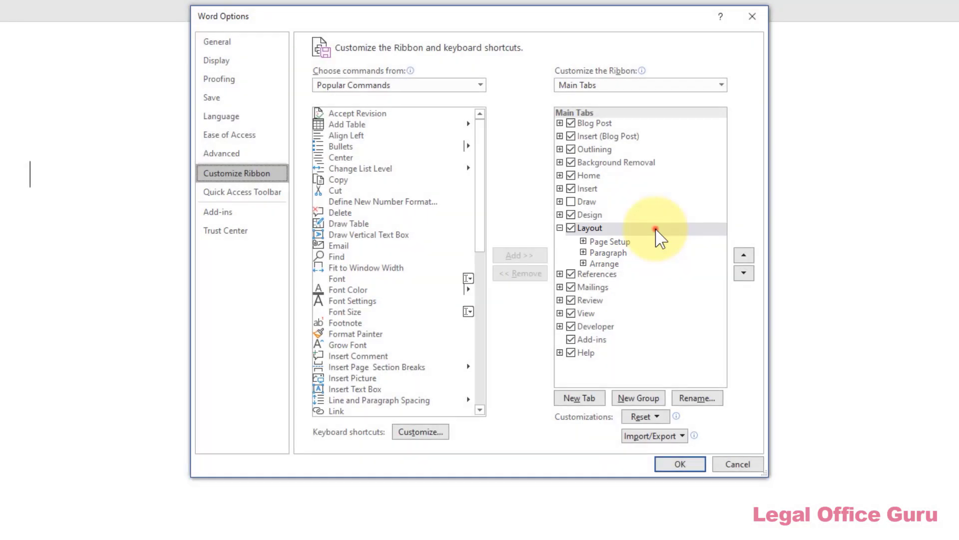
pyautogui.click(656, 230)
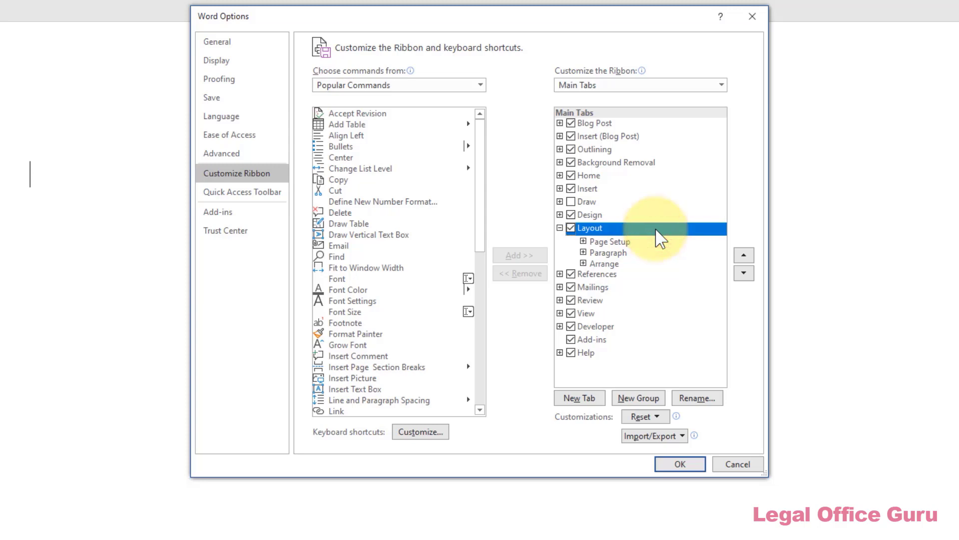
# Add a new group under Layout and rename it 'Paragraph Numbering'.
pyautogui.click(641, 398)
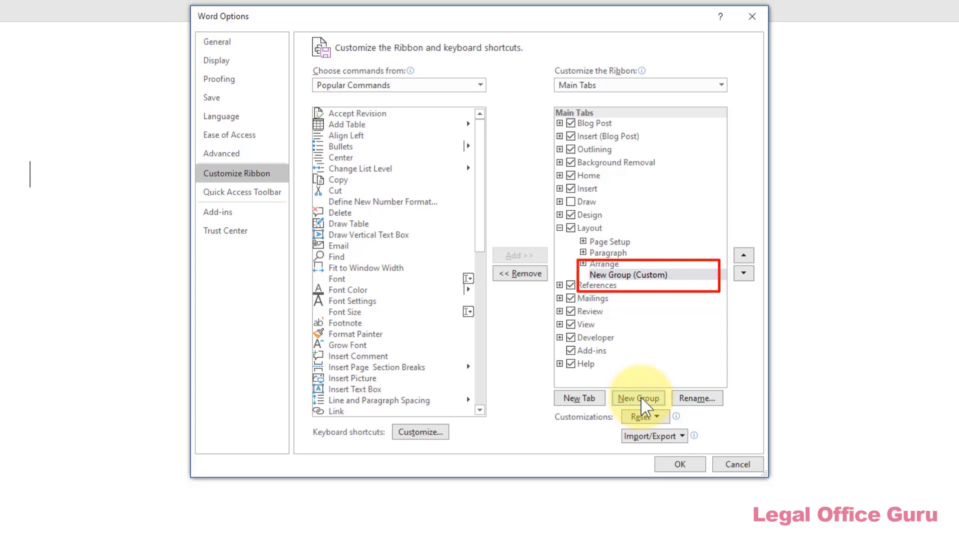
pyautogui.click(696, 398)
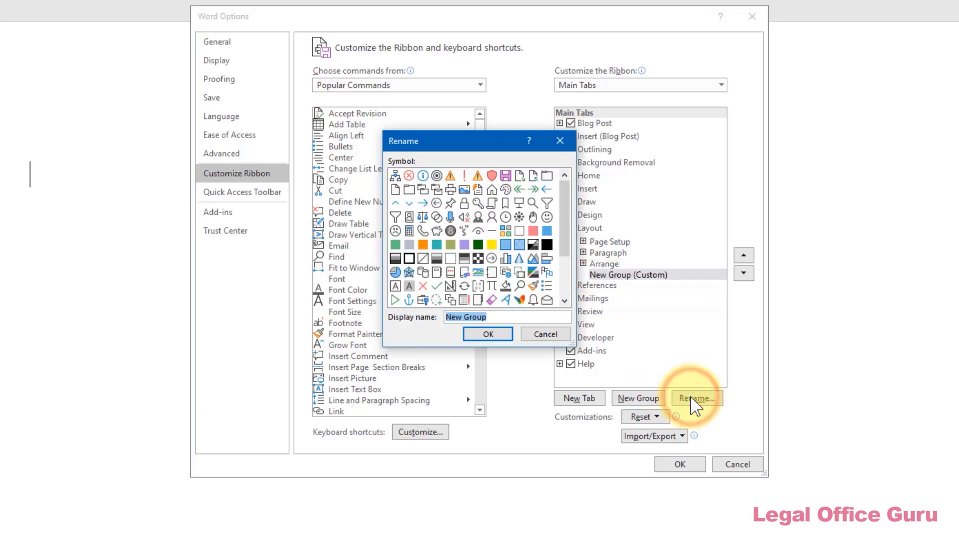
pyautogui.write('Paragr')
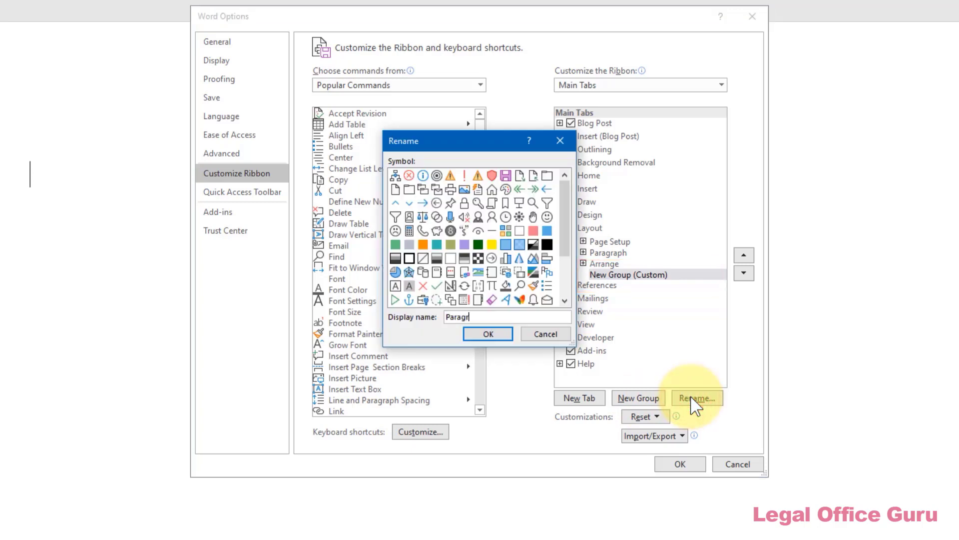
pyautogui.write('aph Numbering')
pyautogui.click(498, 337)
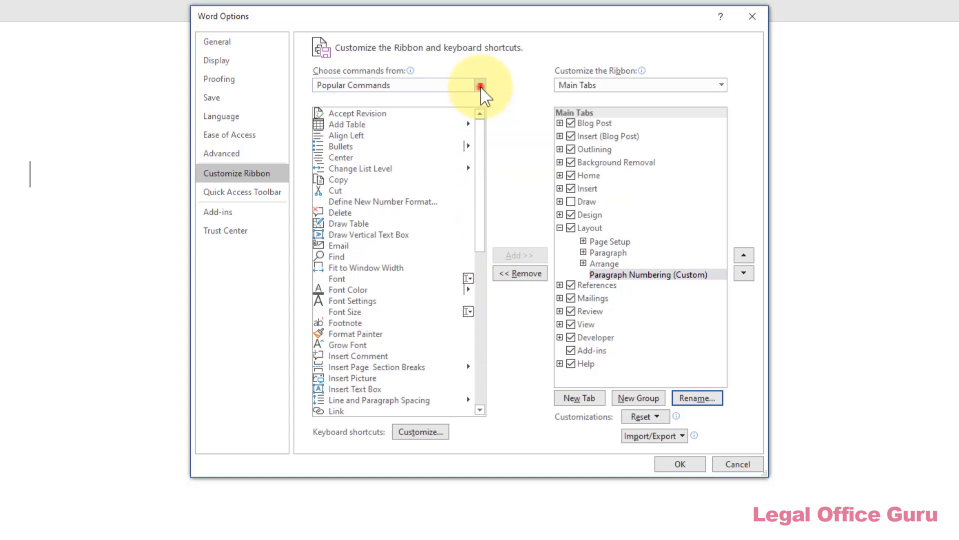
# List Main Tabs commands from Home's Paragraph group and target the Paragraph Numbering group.
pyautogui.click(480, 86)
pyautogui.press('Down')
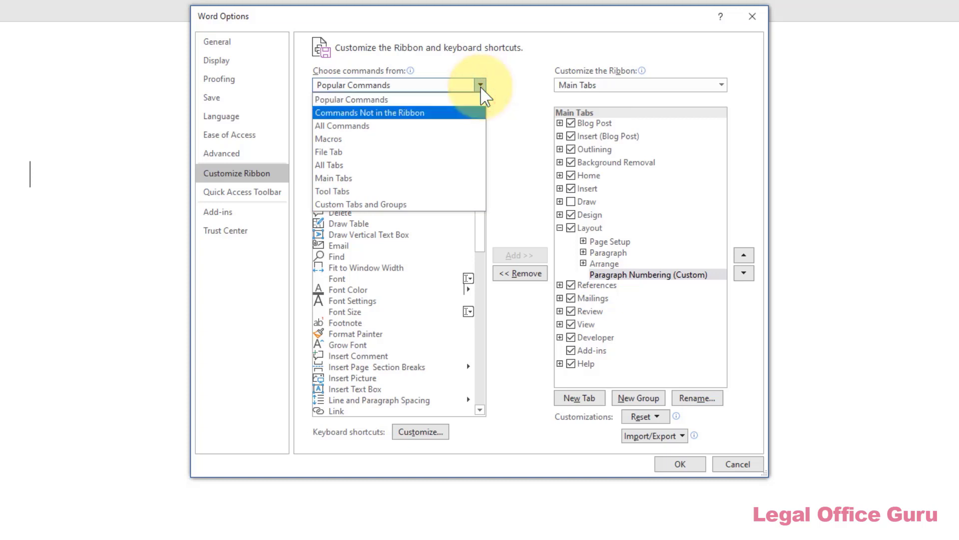
pyautogui.click(445, 179)
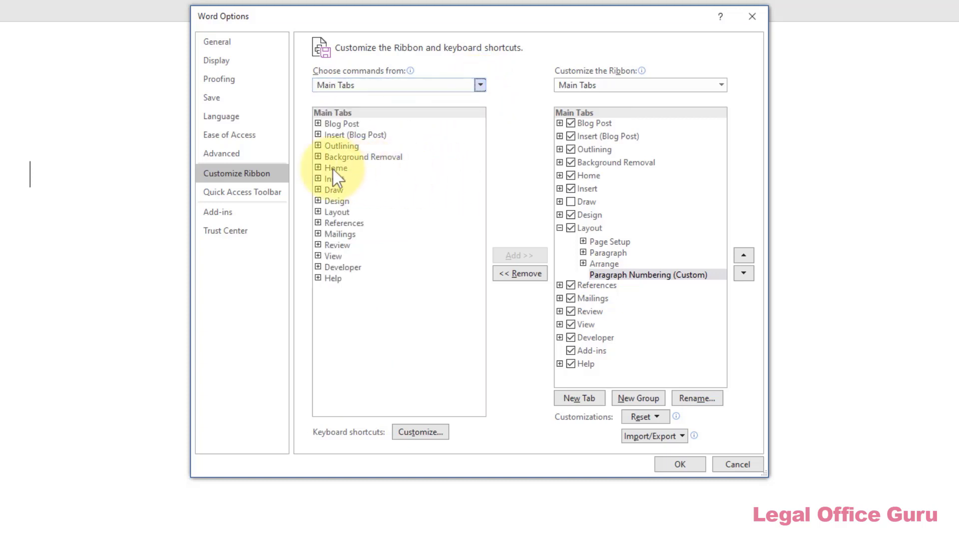
pyautogui.click(318, 168)
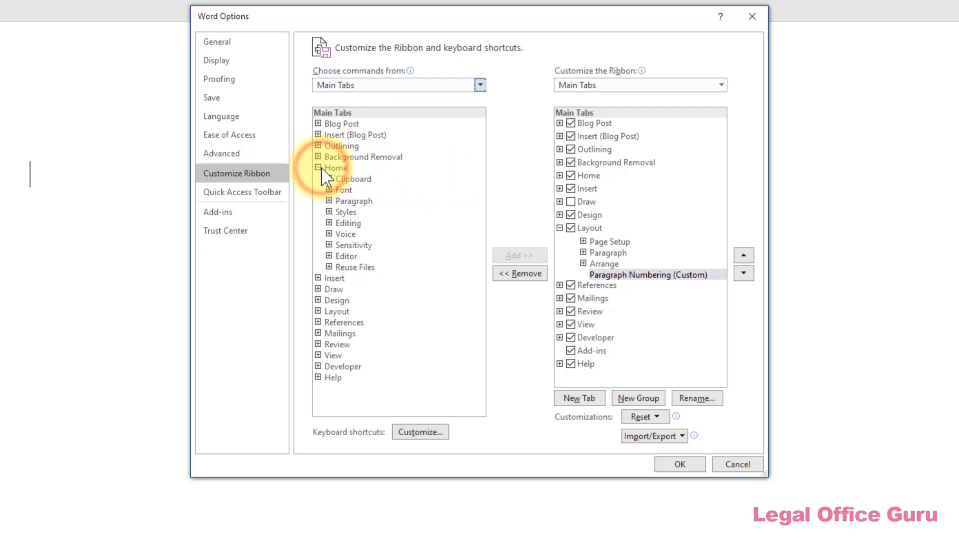
pyautogui.click(329, 201)
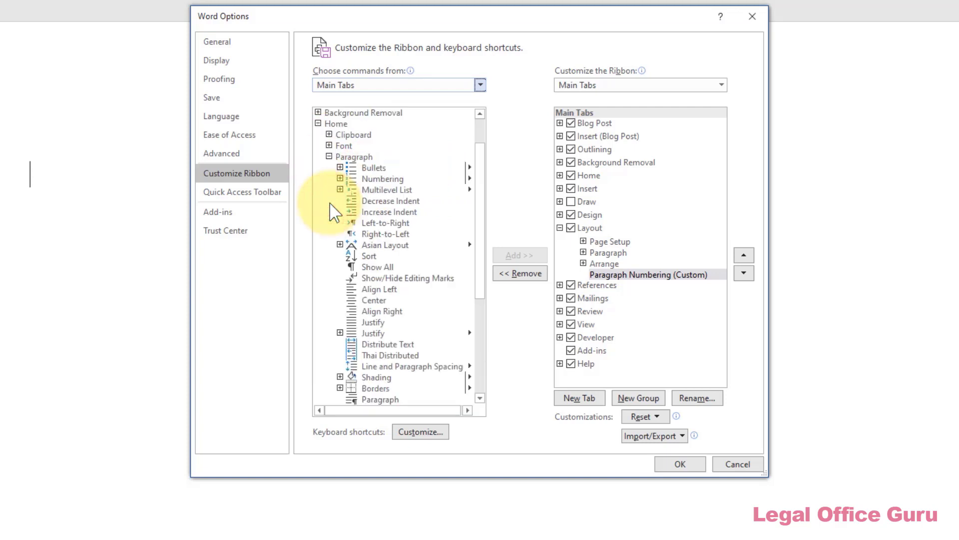
pyautogui.click(613, 274)
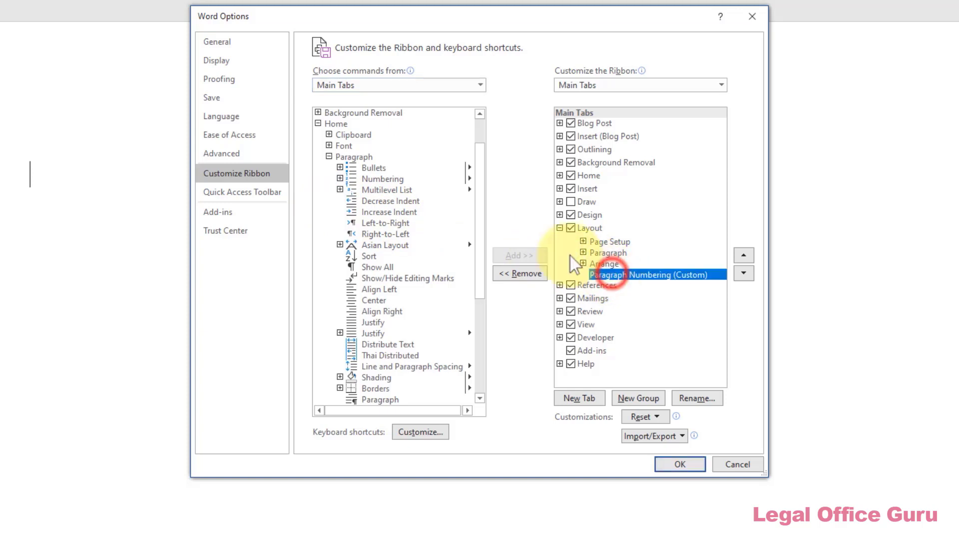
# Add Bullets, Numbering, Multilevel List, Decrease Indent and Increase Indent to Paragraph Numbering.
pyautogui.click(377, 170)
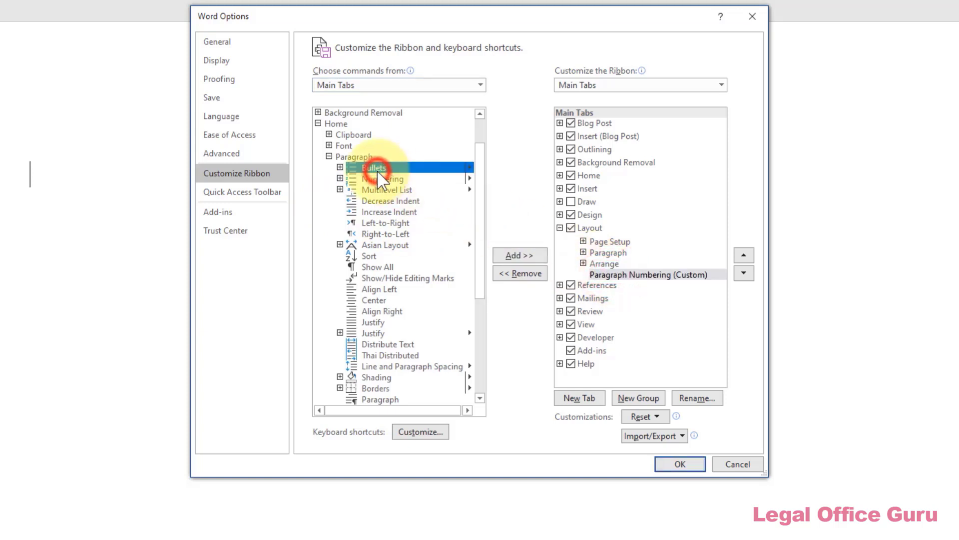
pyautogui.click(518, 255)
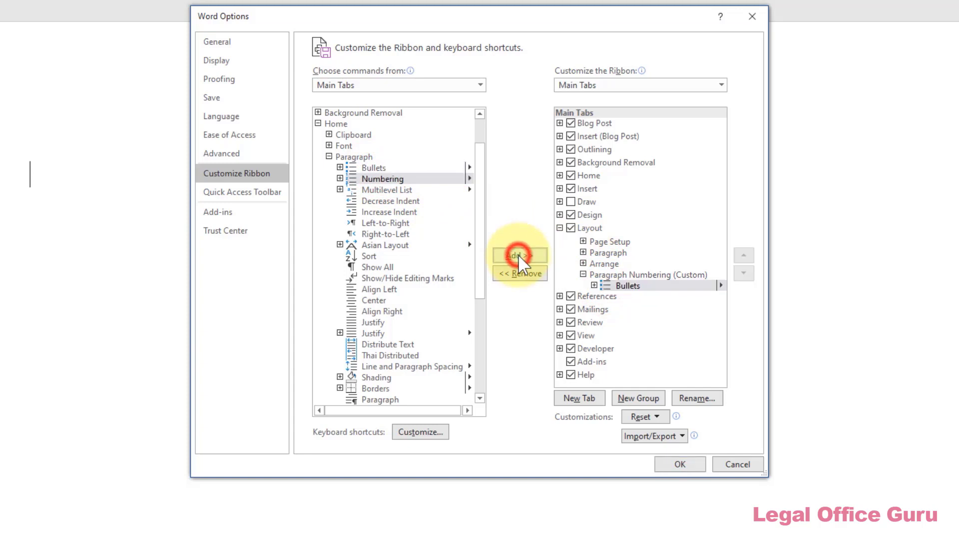
pyautogui.click(505, 250)
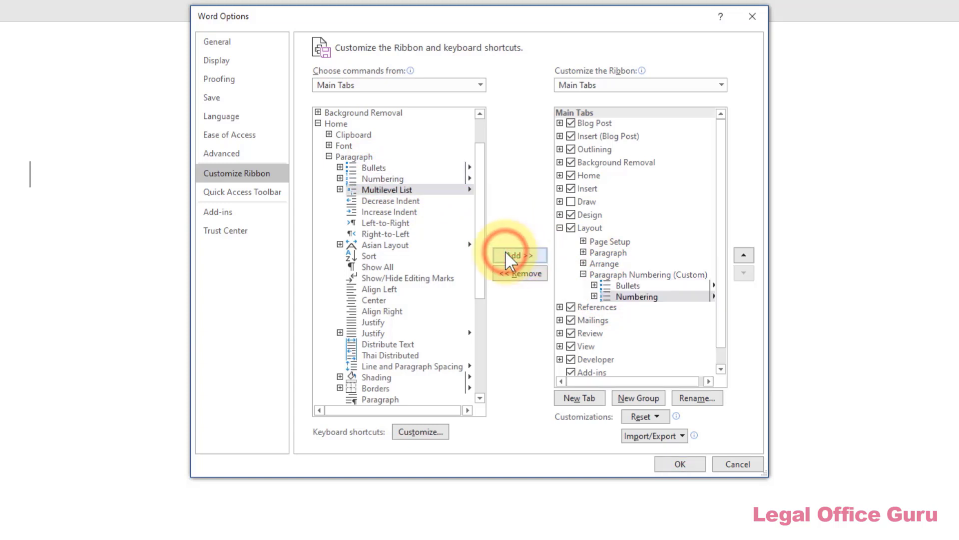
pyautogui.click(506, 251)
pyautogui.click(505, 251)
pyautogui.click(505, 251)
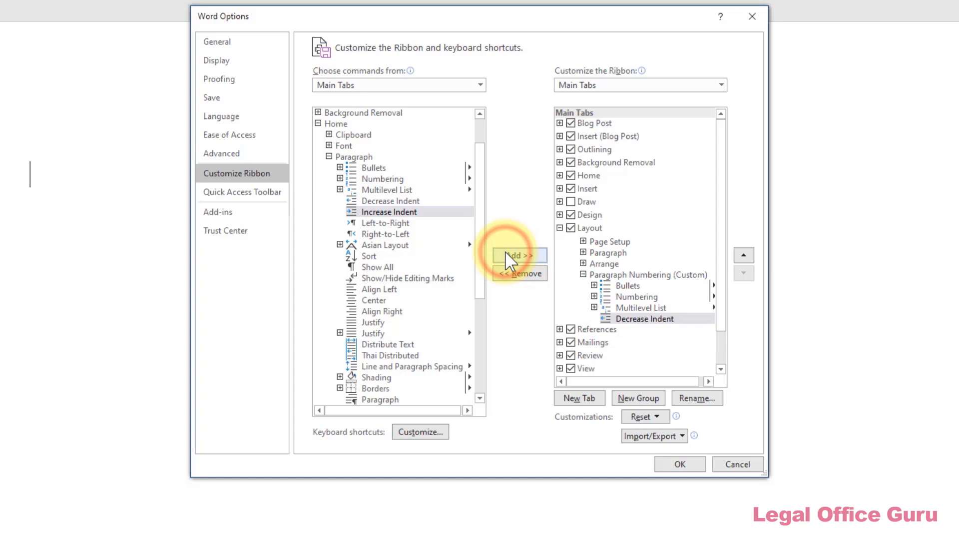
pyautogui.click(505, 250)
pyautogui.scroll(-2, 664, 313)
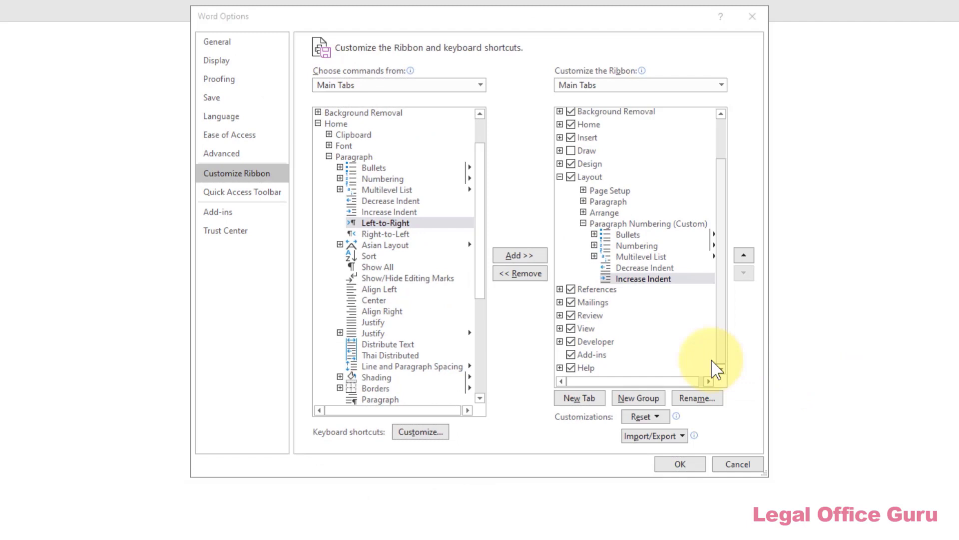
# Add Adjust List Indents from All Commands to the Paragraph Numbering group.
pyautogui.click(480, 85)
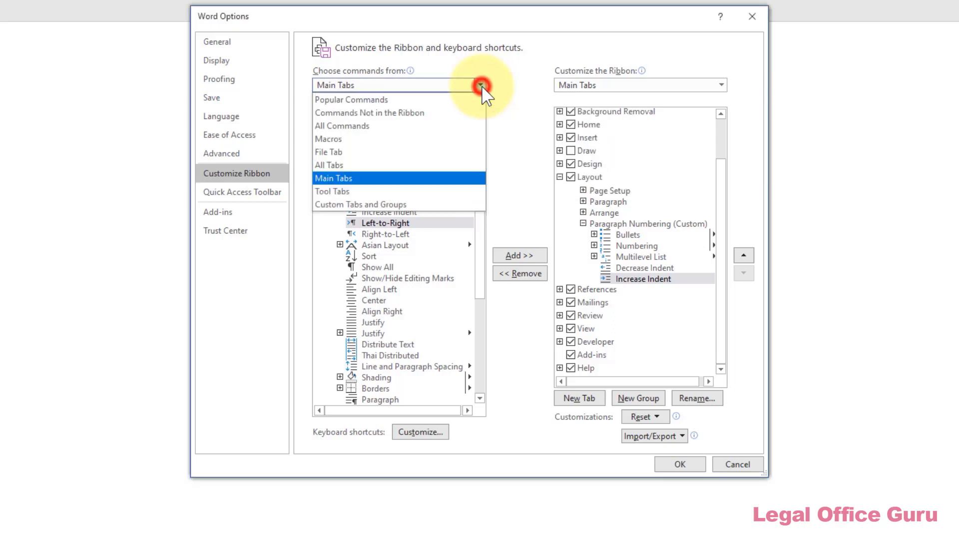
pyautogui.click(464, 128)
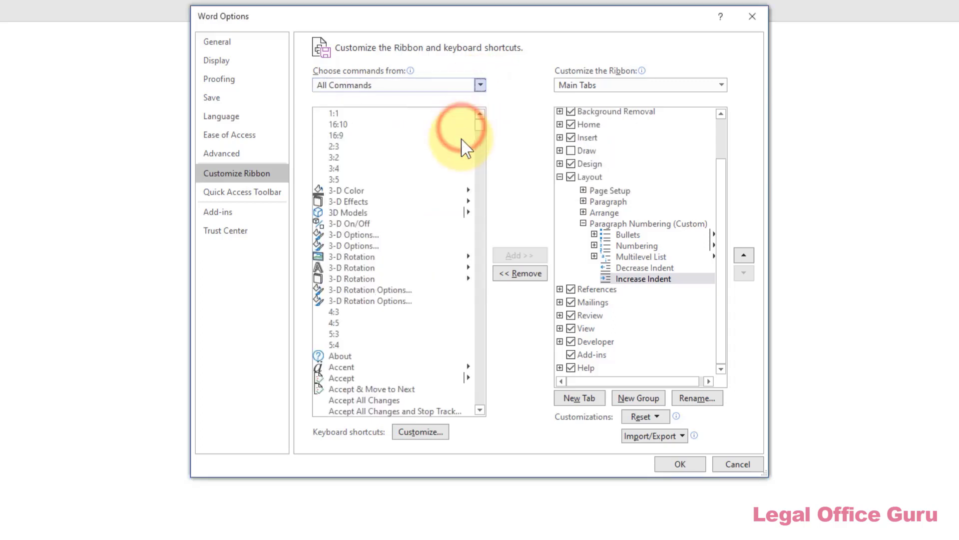
pyautogui.scroll(-18, 482, 298)
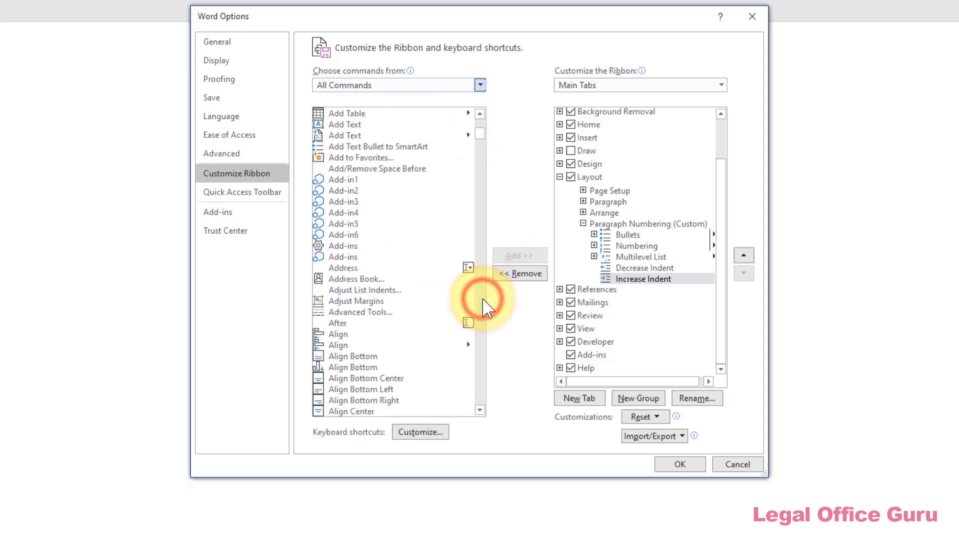
pyautogui.click(372, 290)
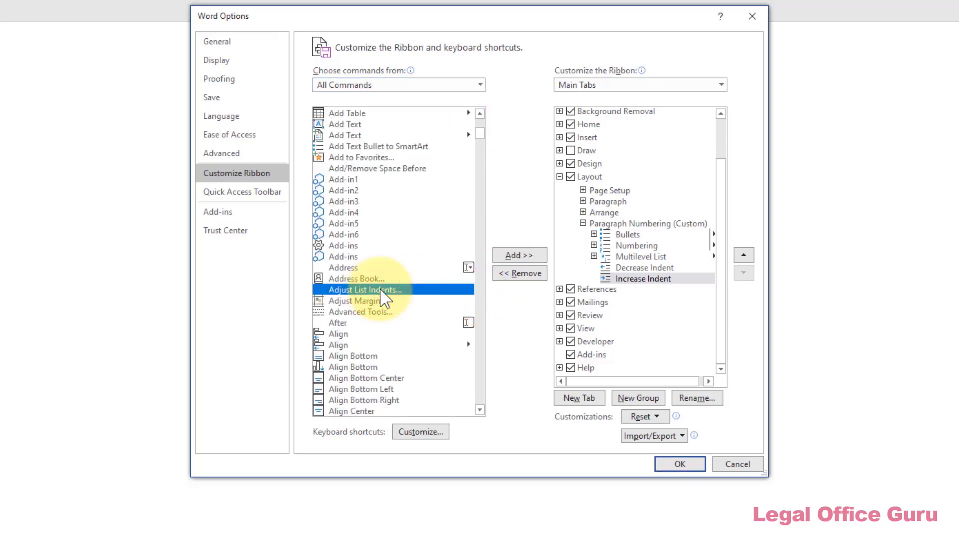
pyautogui.click(625, 224)
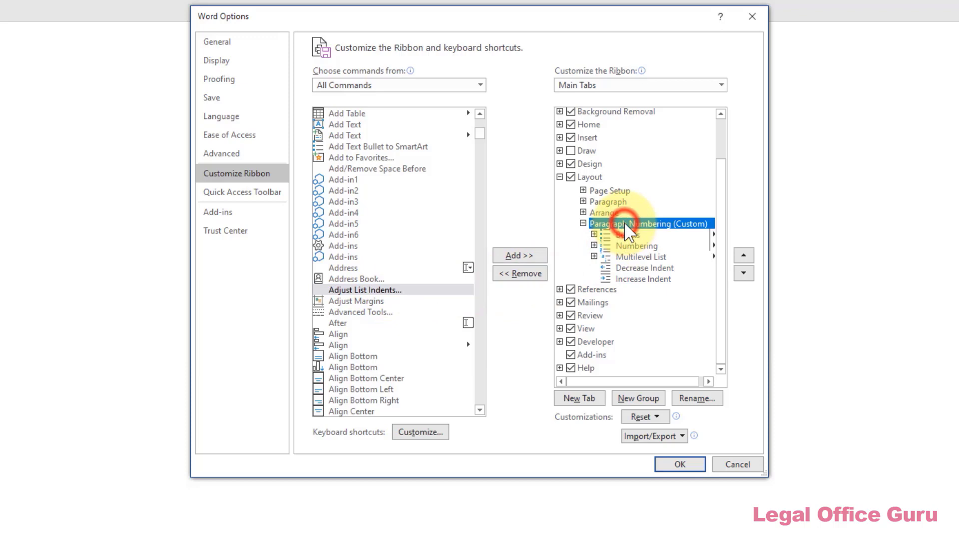
pyautogui.click(460, 289)
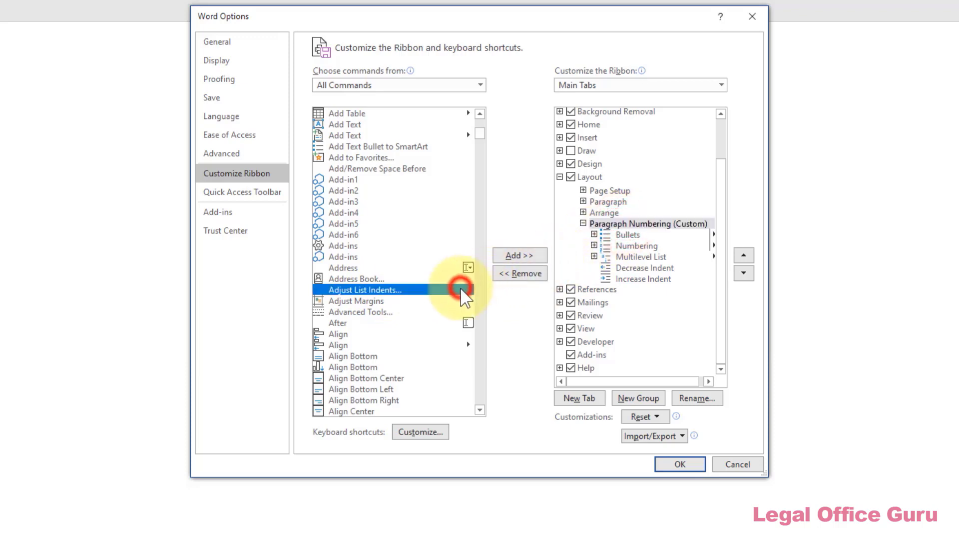
pyautogui.click(518, 255)
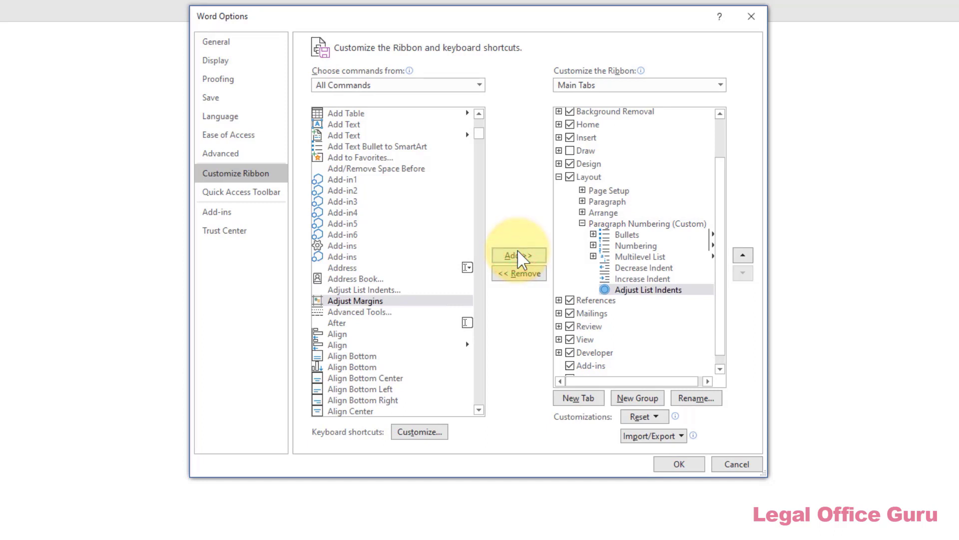
# Move Adjust List Indents up two places, right after Multilevel List.
pyautogui.click(618, 291)
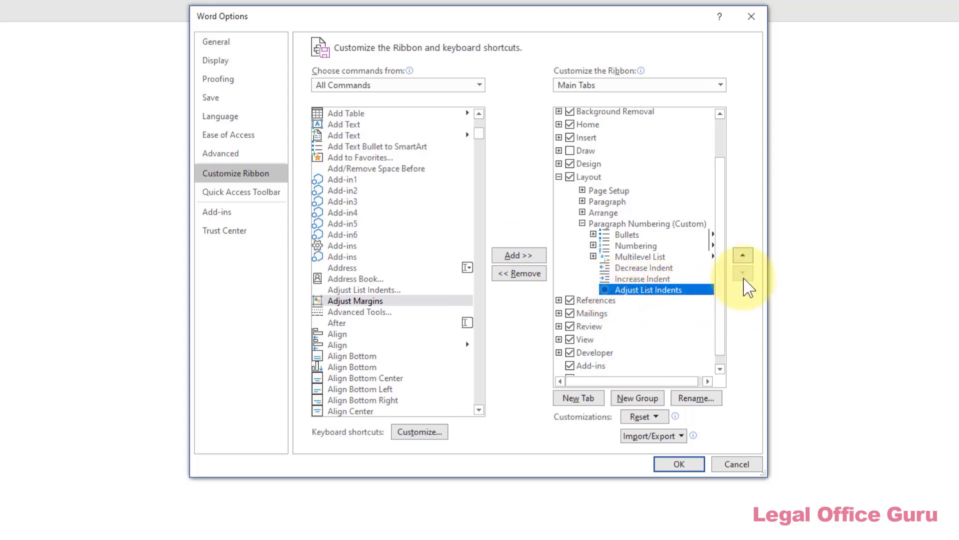
pyautogui.click(743, 256)
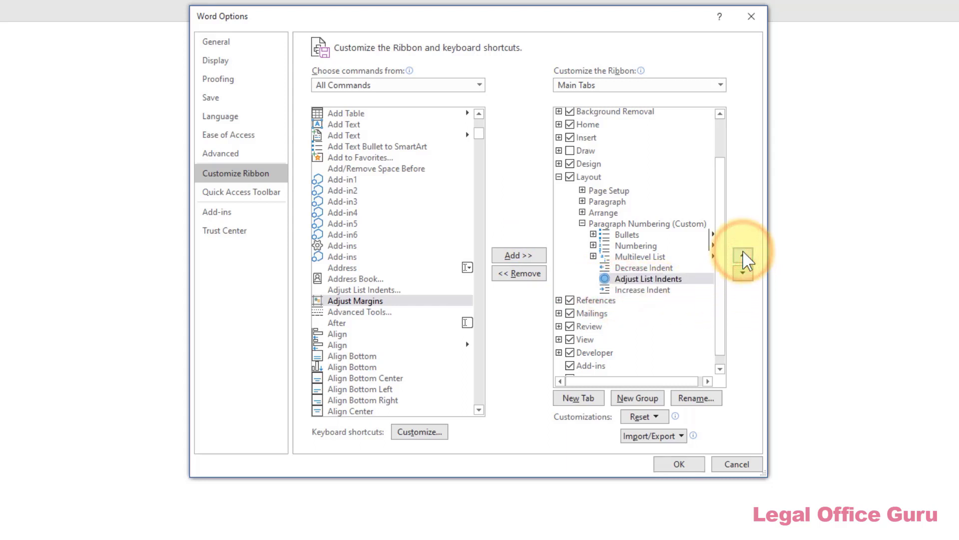
pyautogui.click(743, 255)
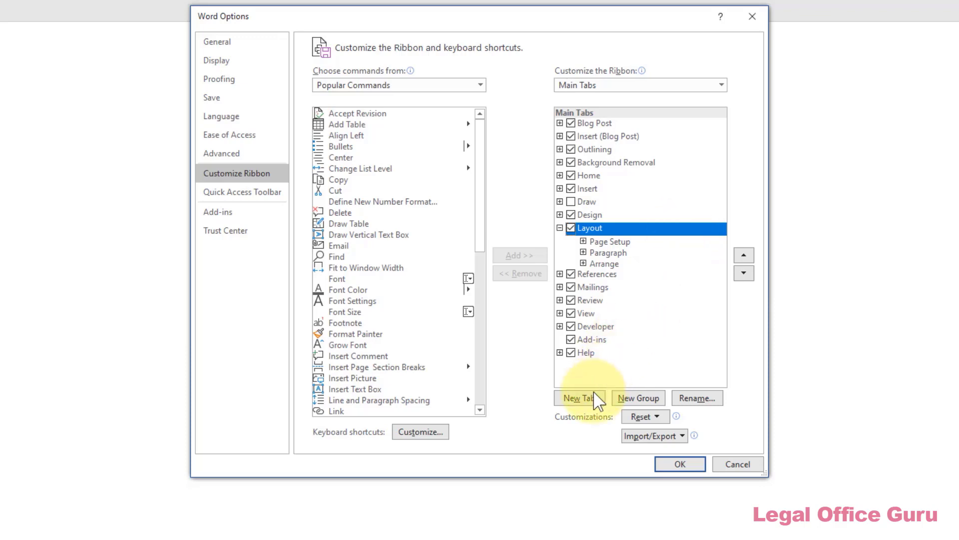
# Insert a new custom tab with an empty New Group after Layout.
pyautogui.click(580, 398)
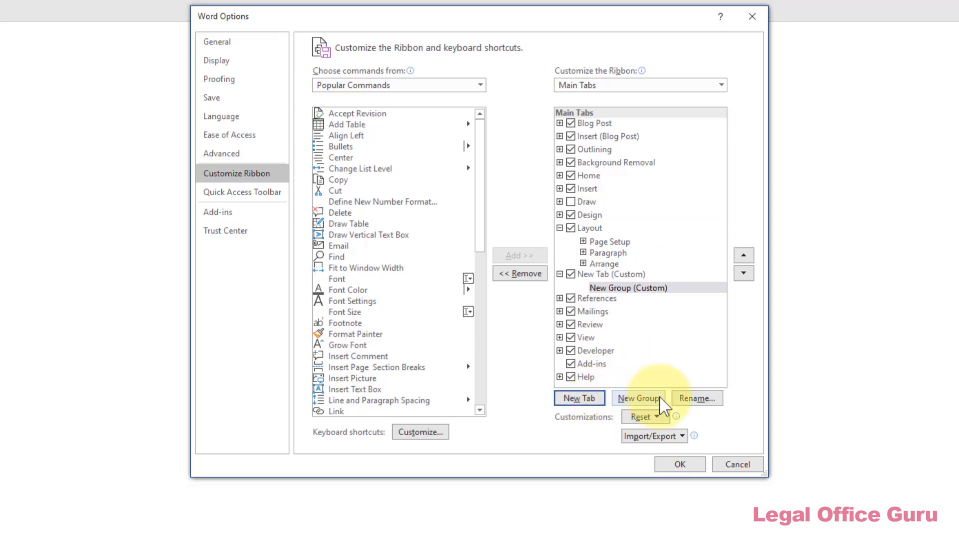
# Rename the new custom tab to the user's personal Favorite Commands name.
pyautogui.click(628, 273)
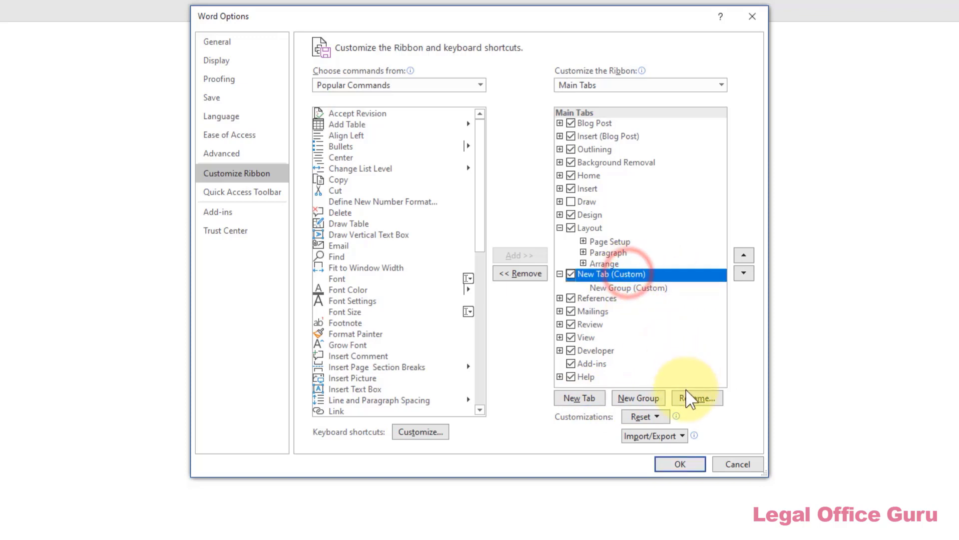
pyautogui.click(691, 398)
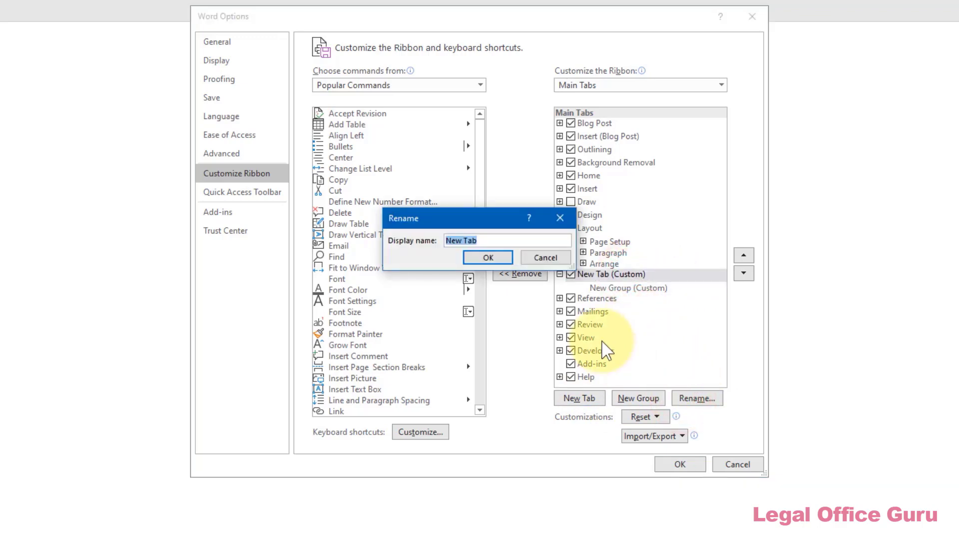
pyautogui.write("Deborah's Favorite Comm")
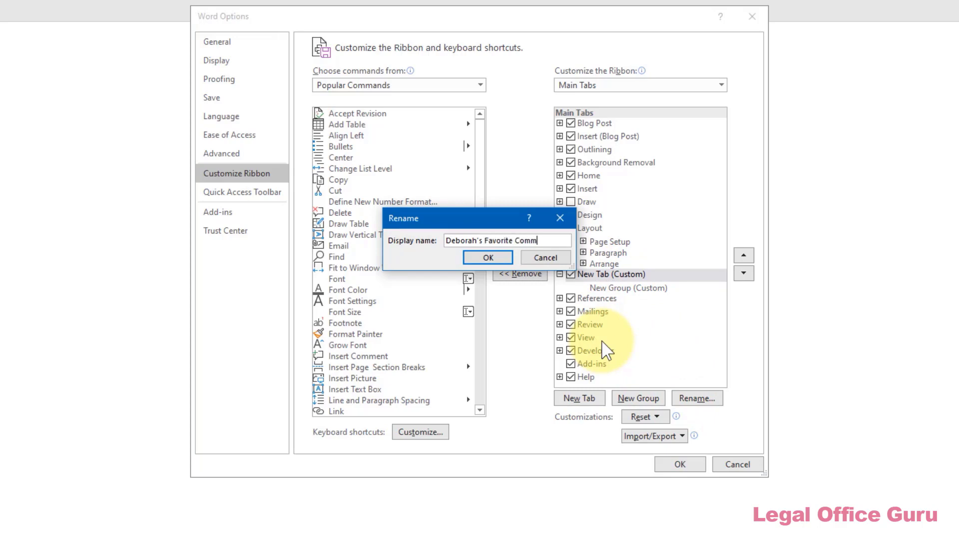
pyautogui.write('ands')
pyautogui.click(488, 257)
# Enter 'Paragraph Numbering' as the new custom group's name.
pyautogui.click(623, 287)
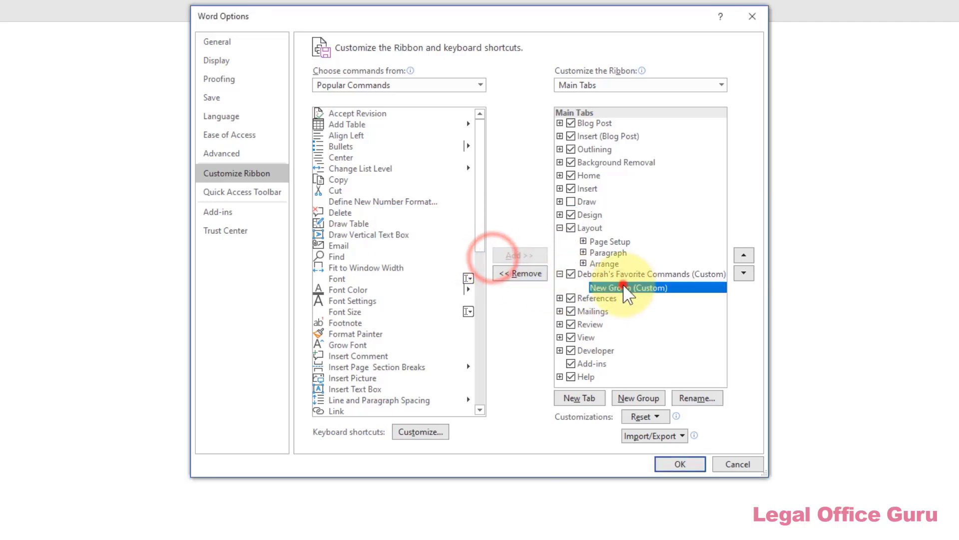
pyautogui.click(707, 399)
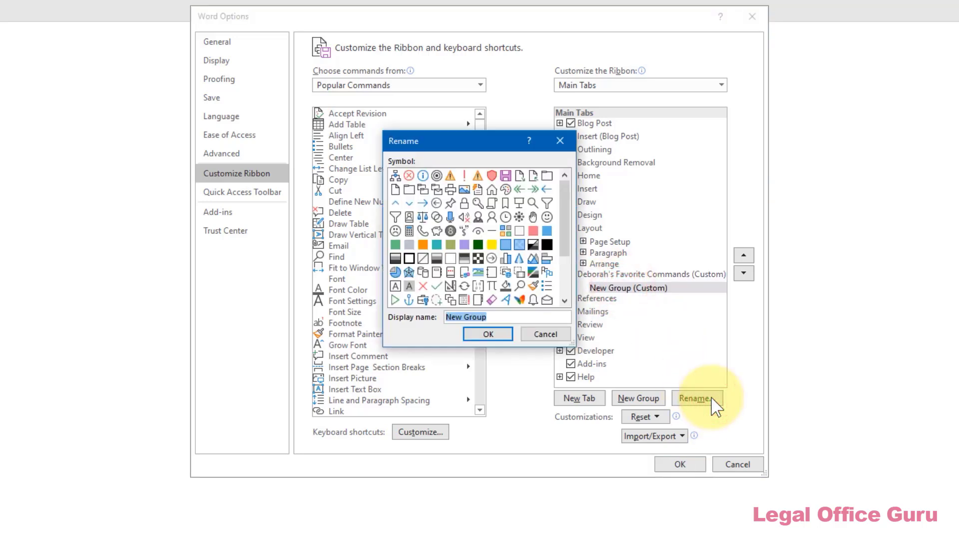
pyautogui.write('Paragraph Numbering')
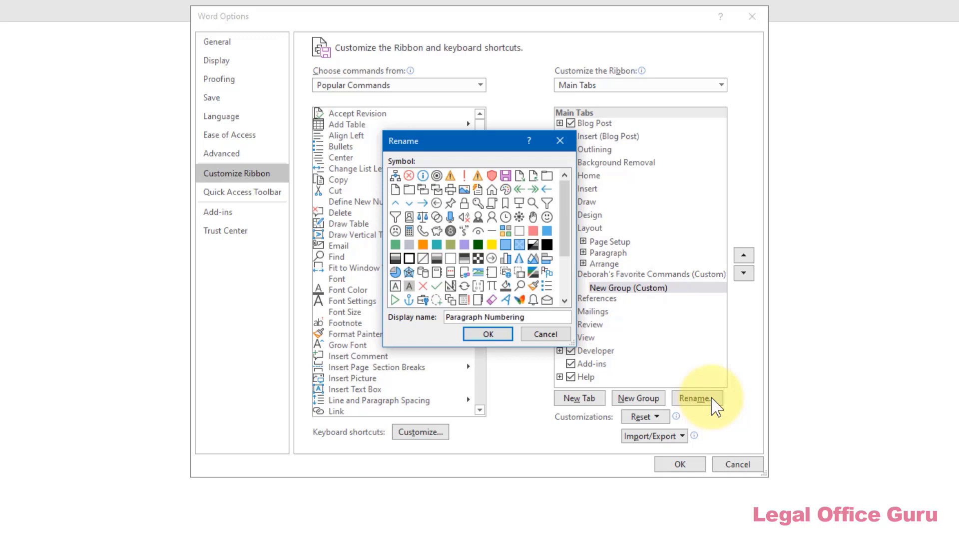
# Confirm the group name, then add Bullets, Numbering, Multilevel List and indent commands from Home > Paragraph.
pyautogui.click(503, 334)
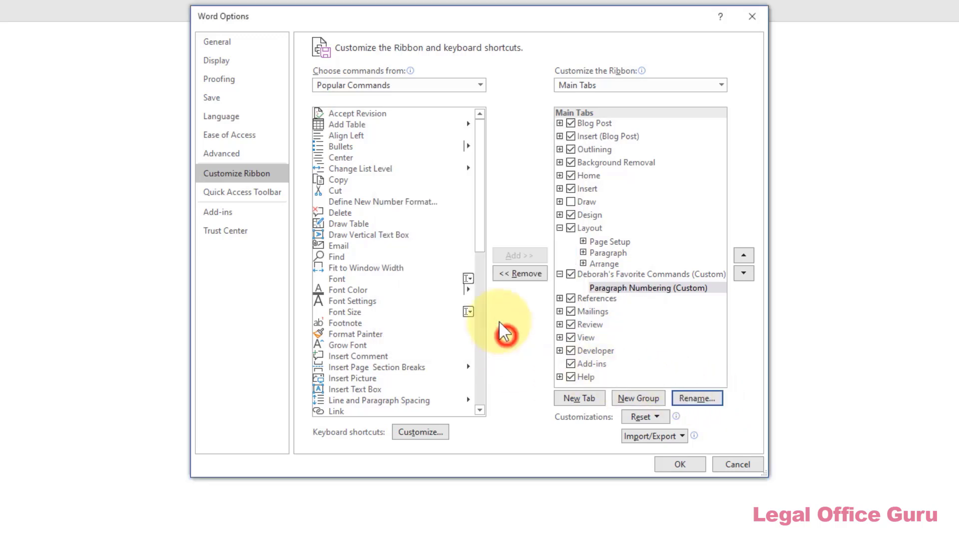
pyautogui.click(390, 85)
pyautogui.click(386, 177)
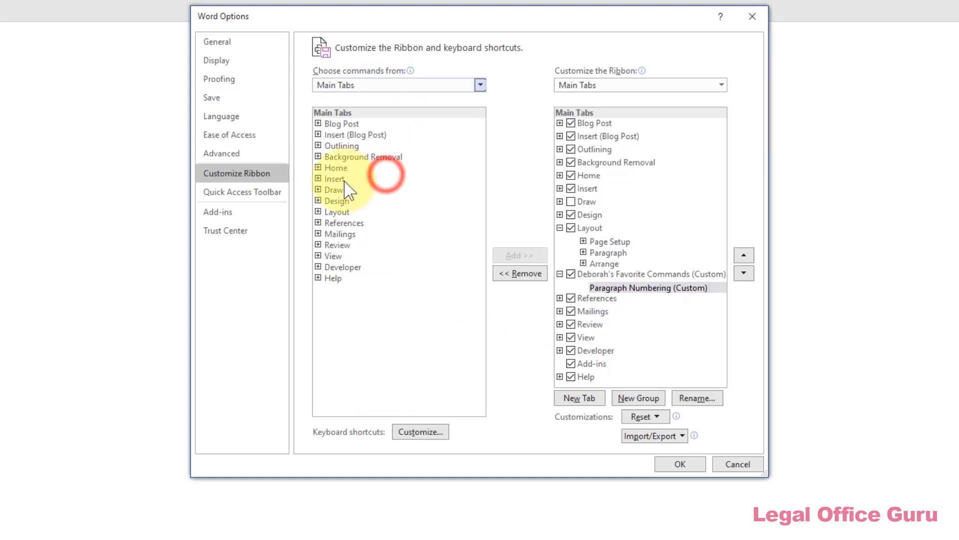
pyautogui.click(318, 167)
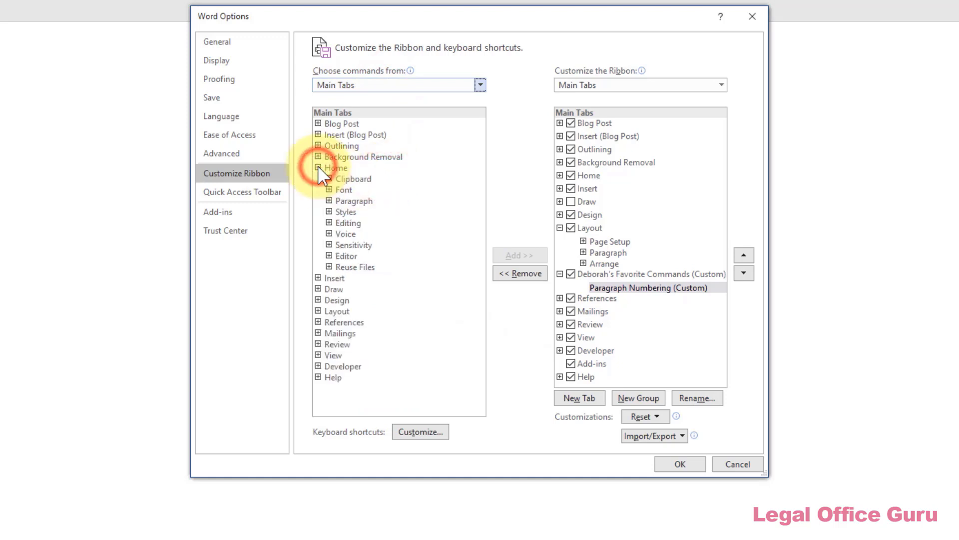
pyautogui.click(329, 201)
pyautogui.click(370, 167)
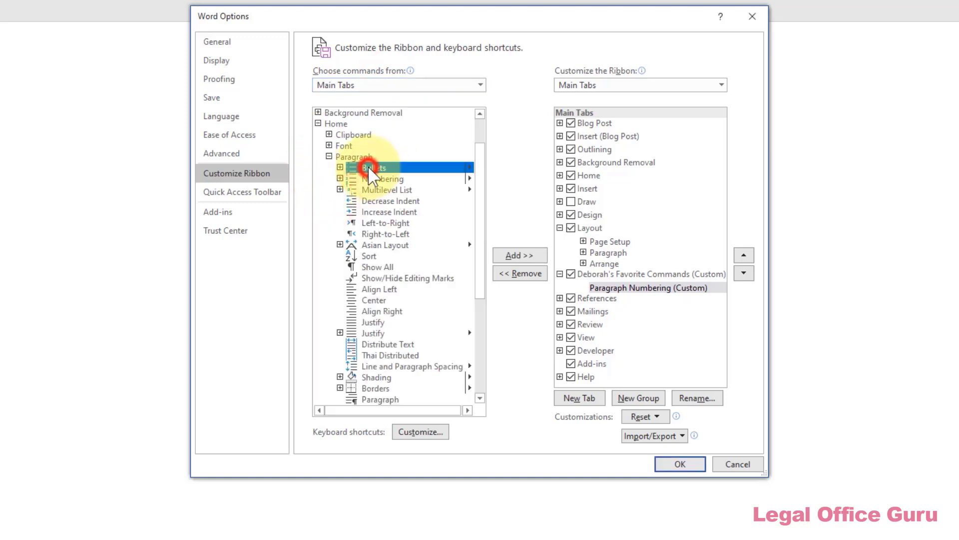
pyautogui.click(503, 253)
pyautogui.click(504, 254)
pyautogui.click(503, 254)
pyautogui.click(504, 254)
pyautogui.click(504, 254)
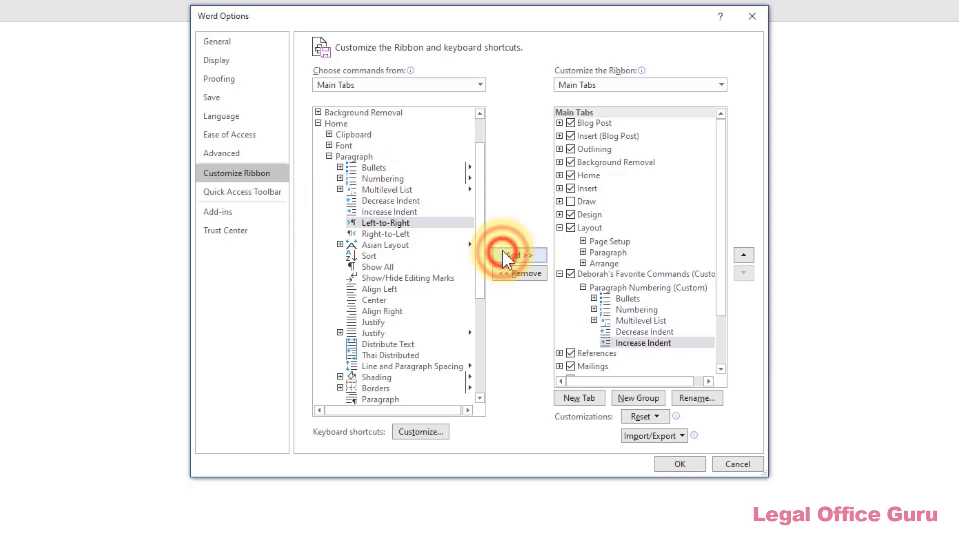
# Add Adjust List Indents from All Commands and move it up above Decrease Indent.
pyautogui.click(479, 85)
pyautogui.click(457, 125)
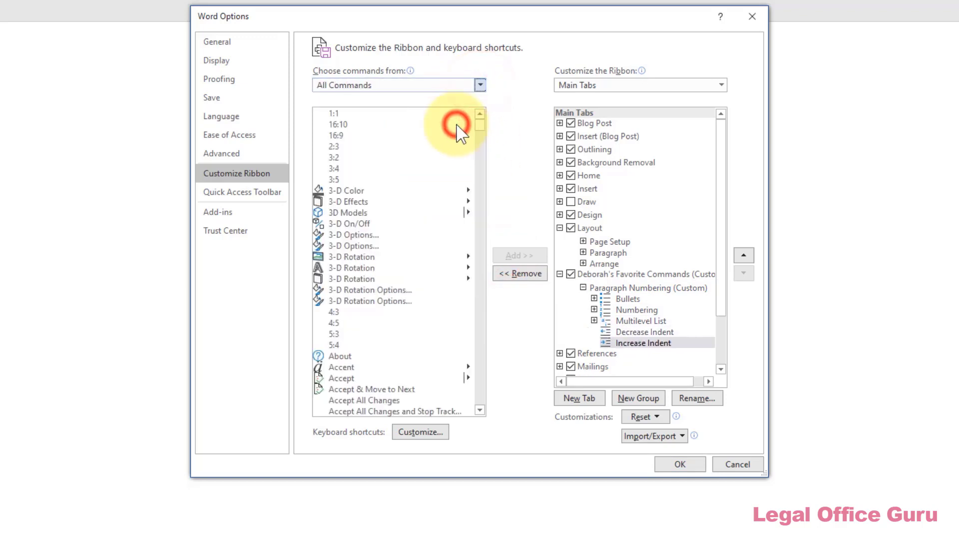
pyautogui.click(480, 328)
pyautogui.click(480, 326)
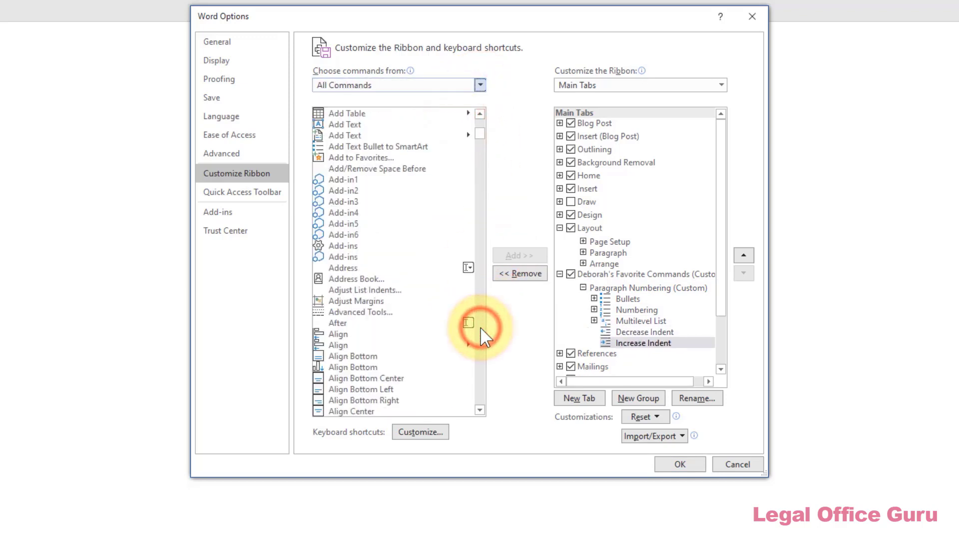
pyautogui.click(394, 290)
pyautogui.click(513, 254)
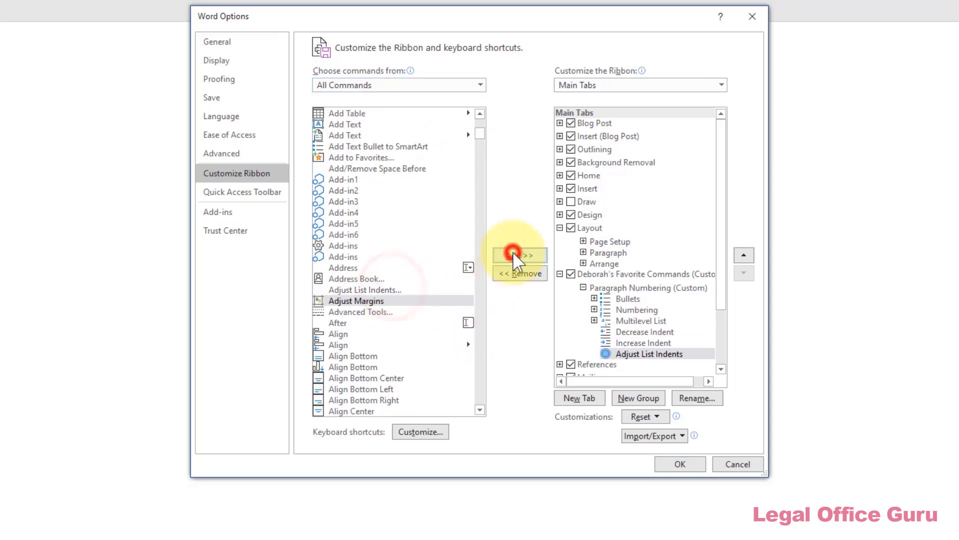
pyautogui.click(745, 254)
pyautogui.click(745, 254)
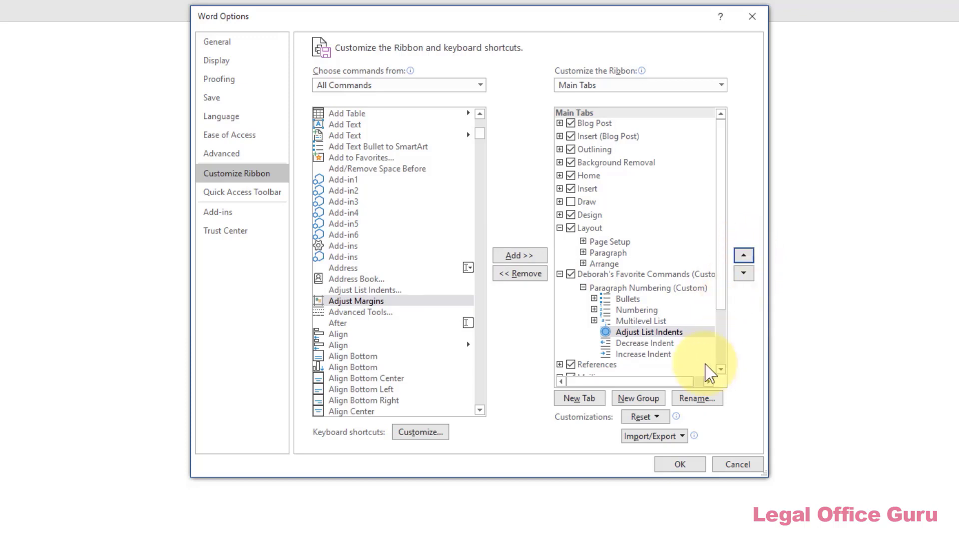
# Apply the ribbon changes and display the new custom tab's Paragraph Numbering group.
pyautogui.click(681, 464)
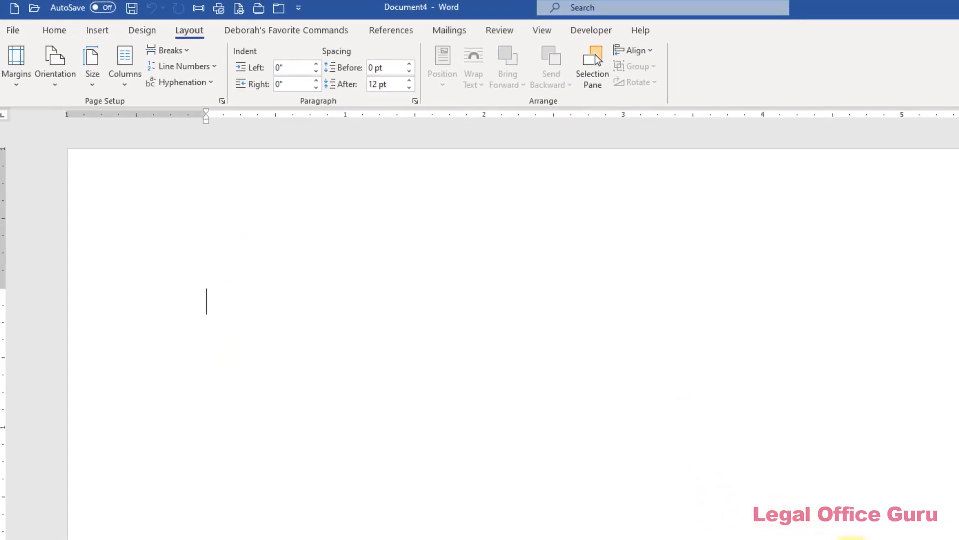
pyautogui.click(332, 35)
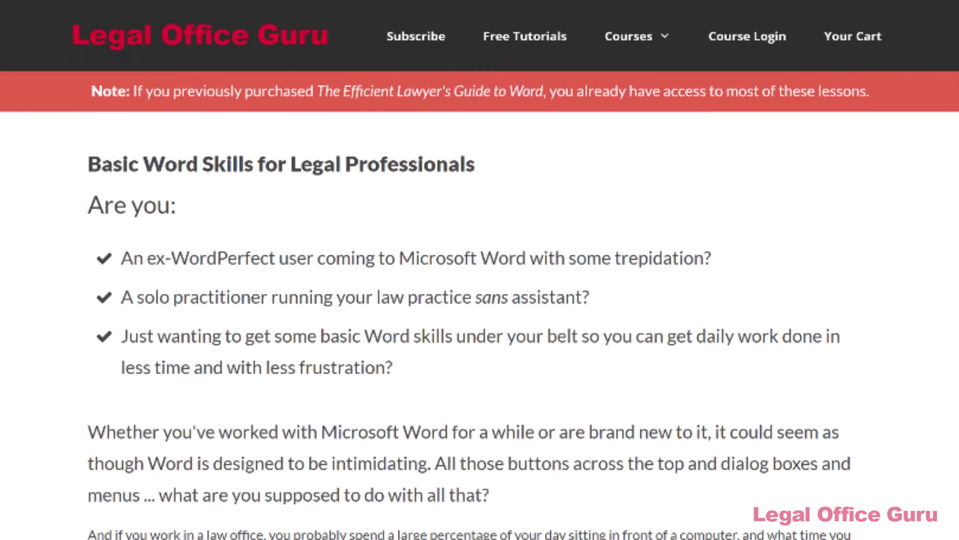
# Scroll the course sales page down to the $57.00 price card and lesson list.
pyautogui.scroll(-6, 479, 270)
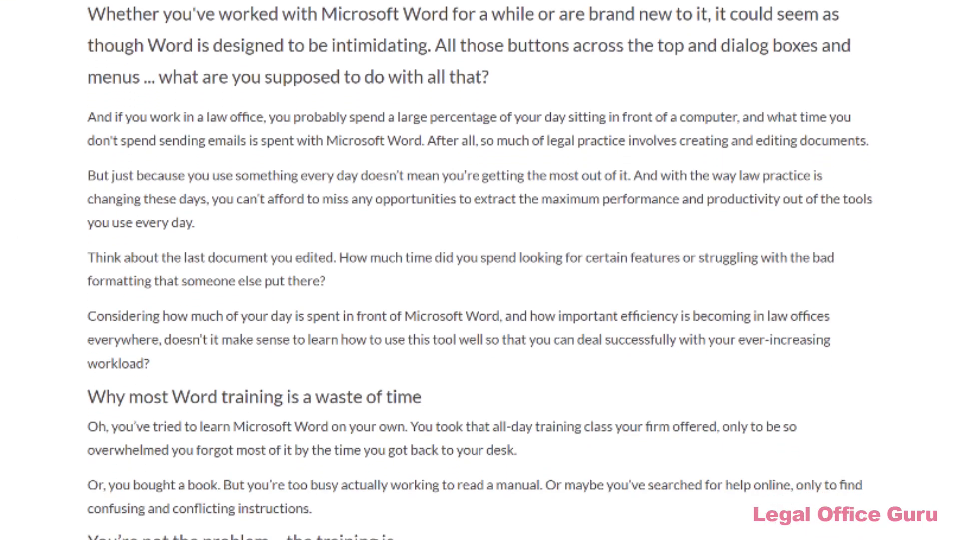
pyautogui.scroll(-6, 479, 269)
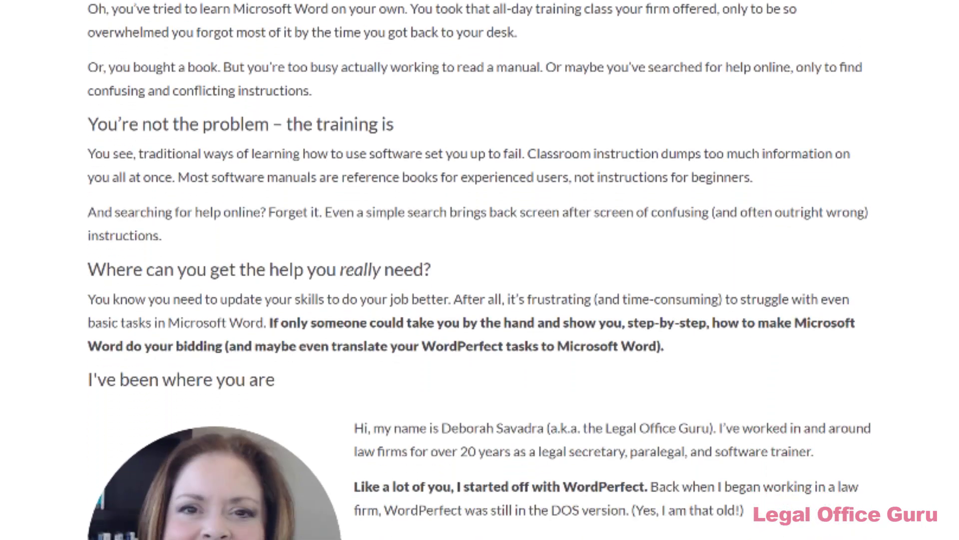
pyautogui.scroll(-6, 480, 270)
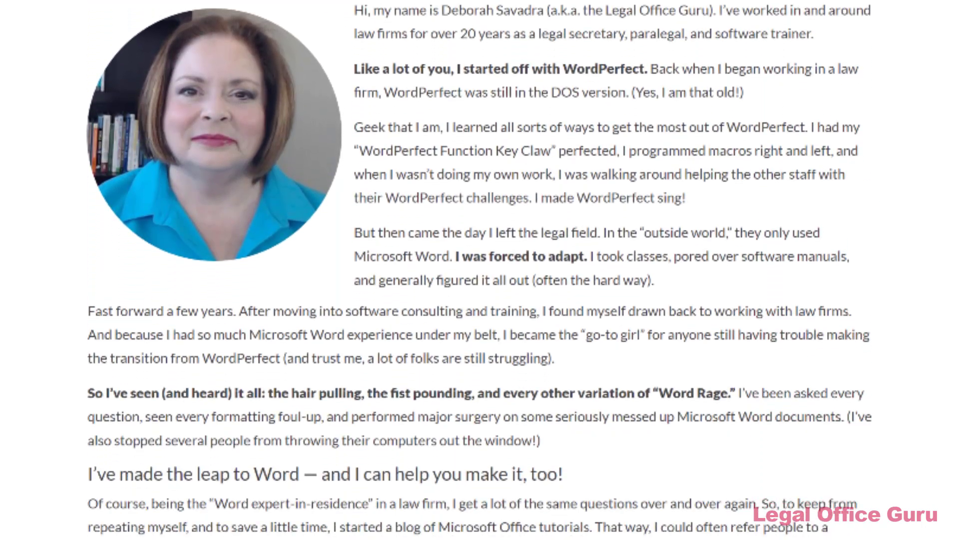
pyautogui.scroll(-6, 480, 270)
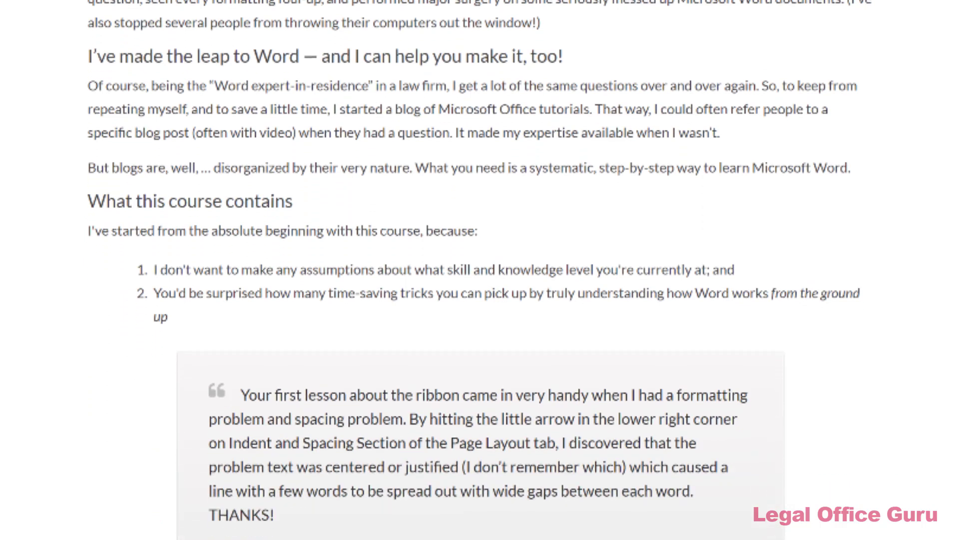
pyautogui.scroll(-6, 480, 270)
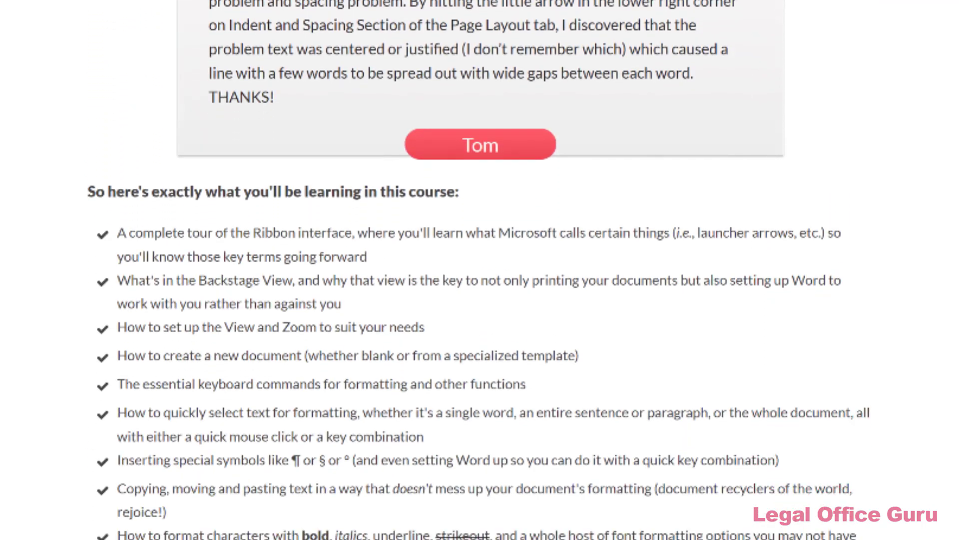
pyautogui.scroll(-6, 480, 270)
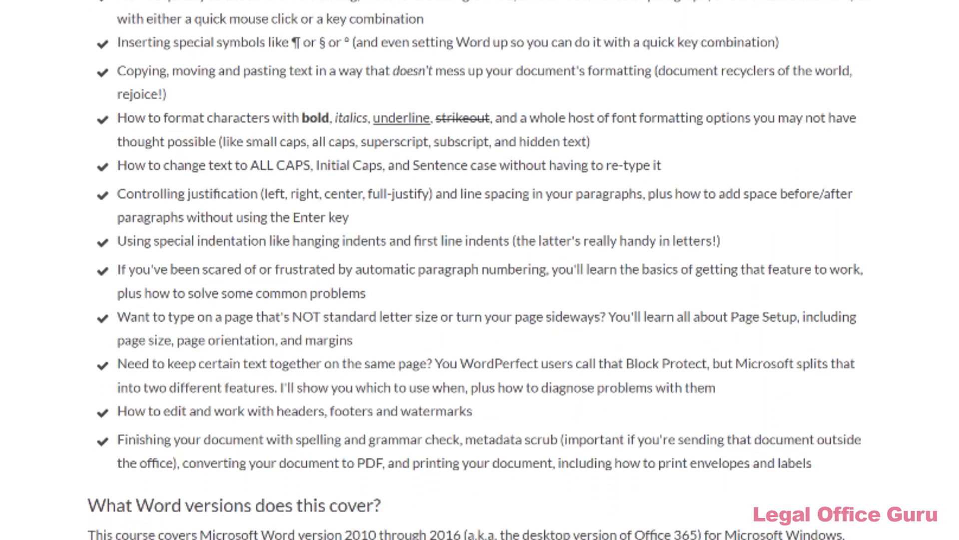
pyautogui.scroll(-6, 480, 270)
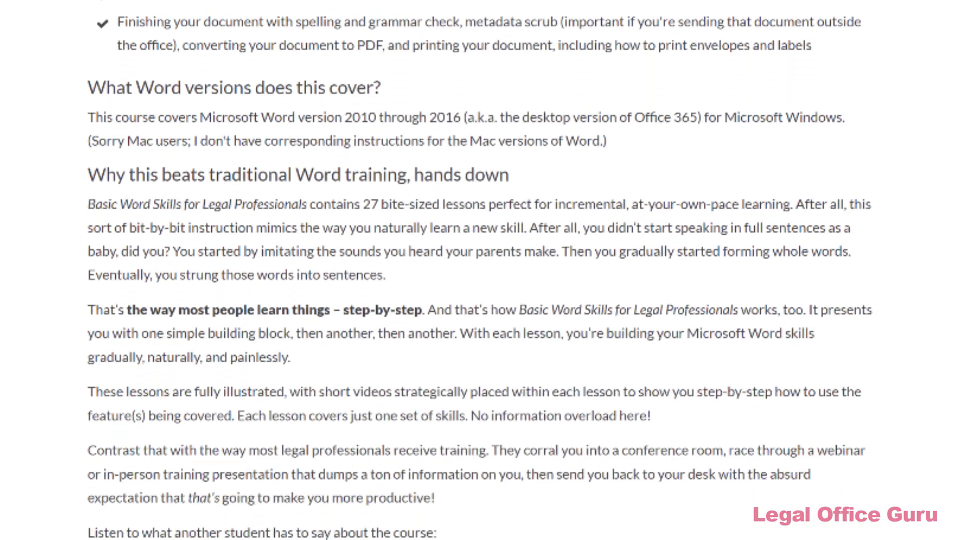
pyautogui.scroll(-6, 480, 270)
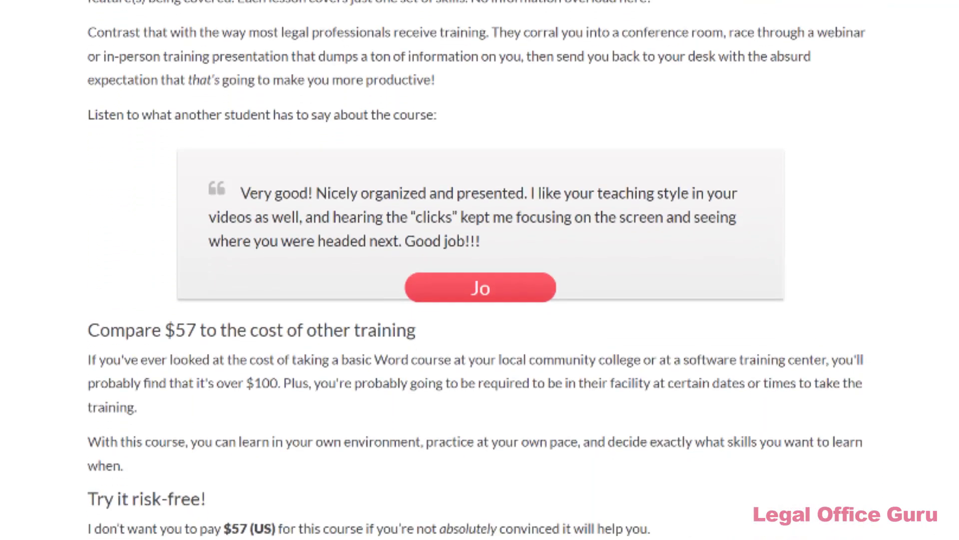
pyautogui.scroll(-6, 479, 270)
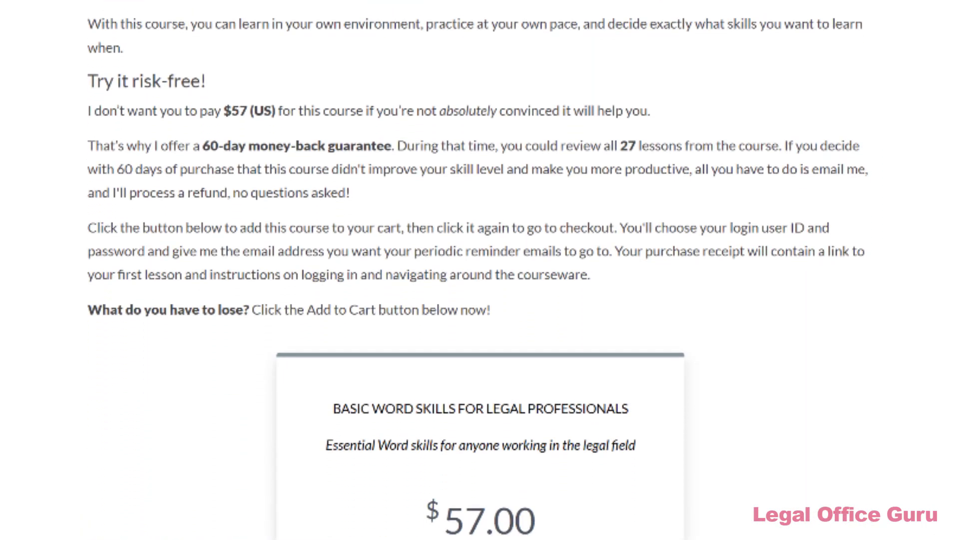
pyautogui.scroll(-6, 480, 270)
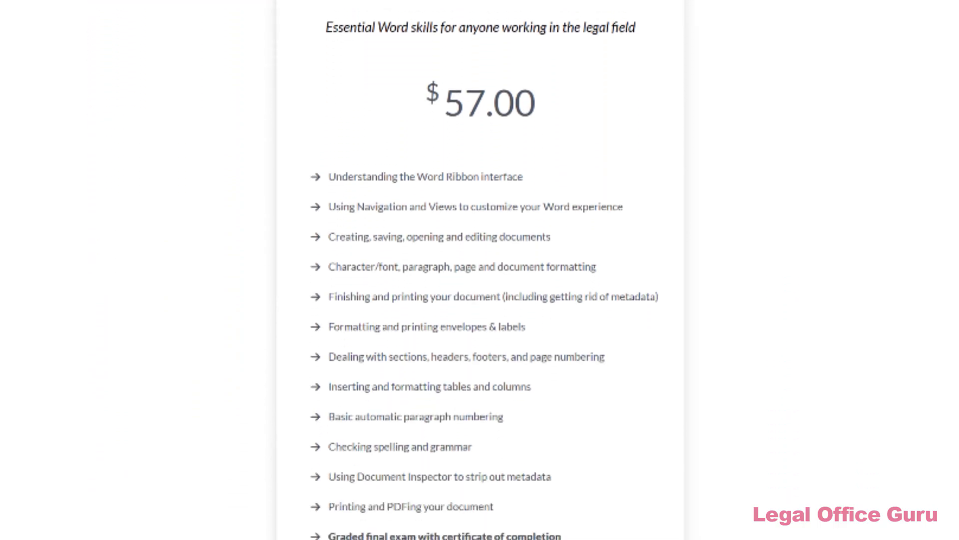
pyautogui.scroll(-2, 480, 269)
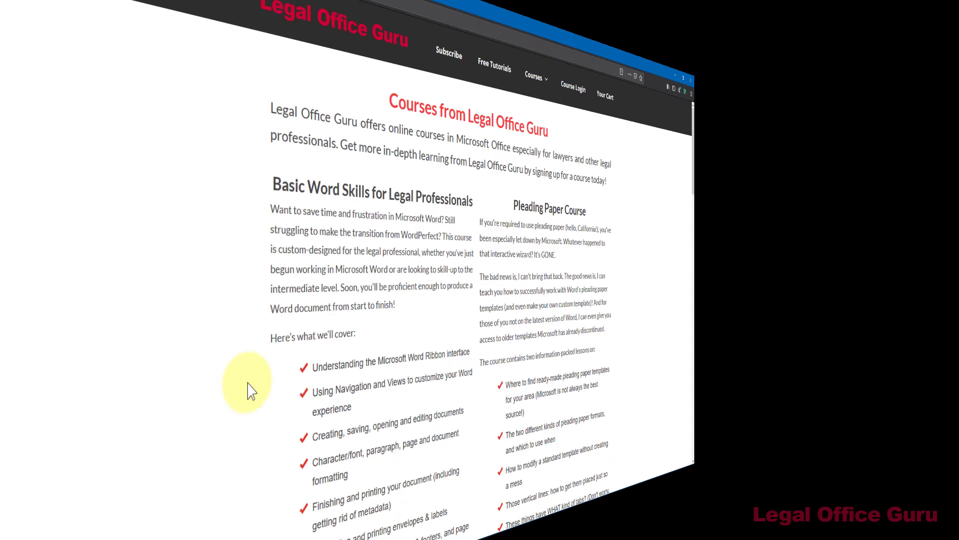
# Go to the Basic Word Skills for Legal Professionals course page via the green 'Learn Word now!' button.
pyautogui.scroll(-2, 194, 356)
pyautogui.scroll(-3, 194, 355)
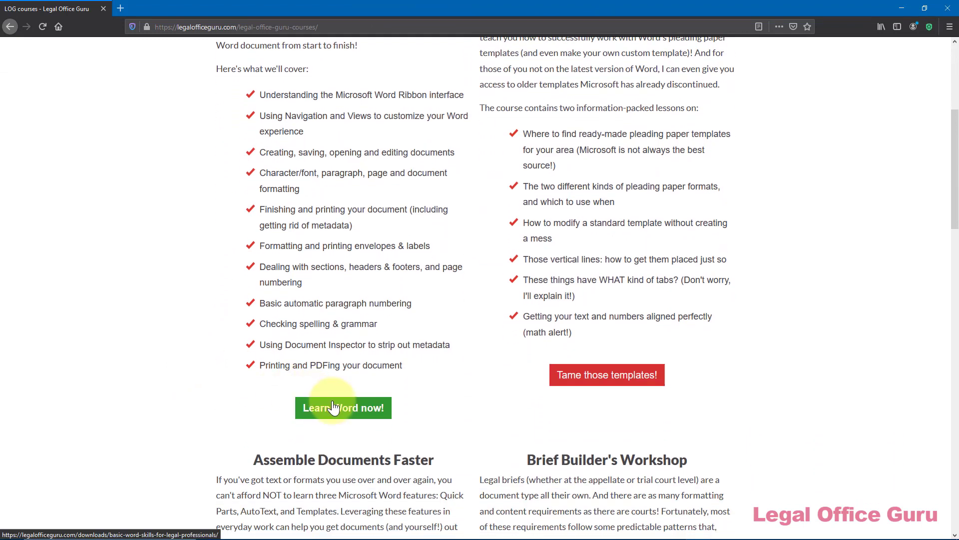
pyautogui.click(333, 408)
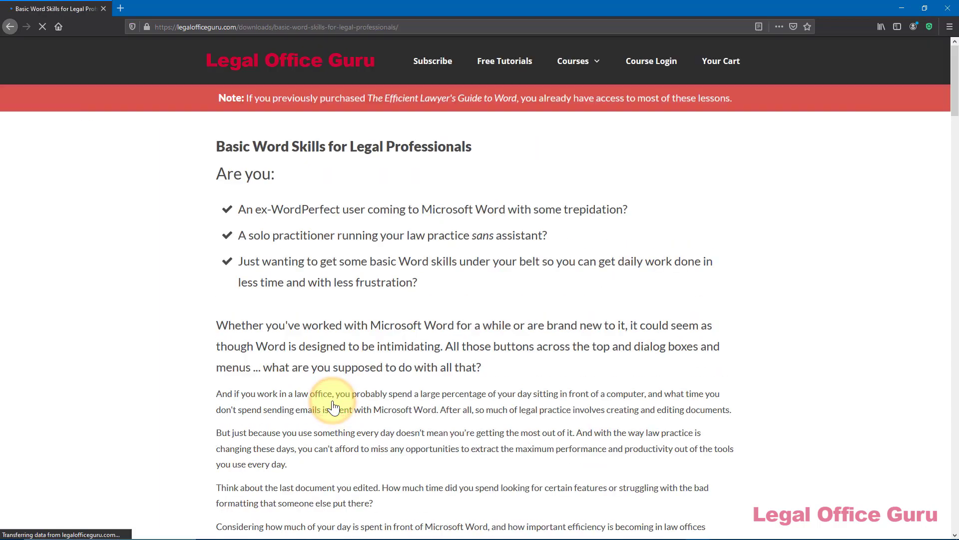